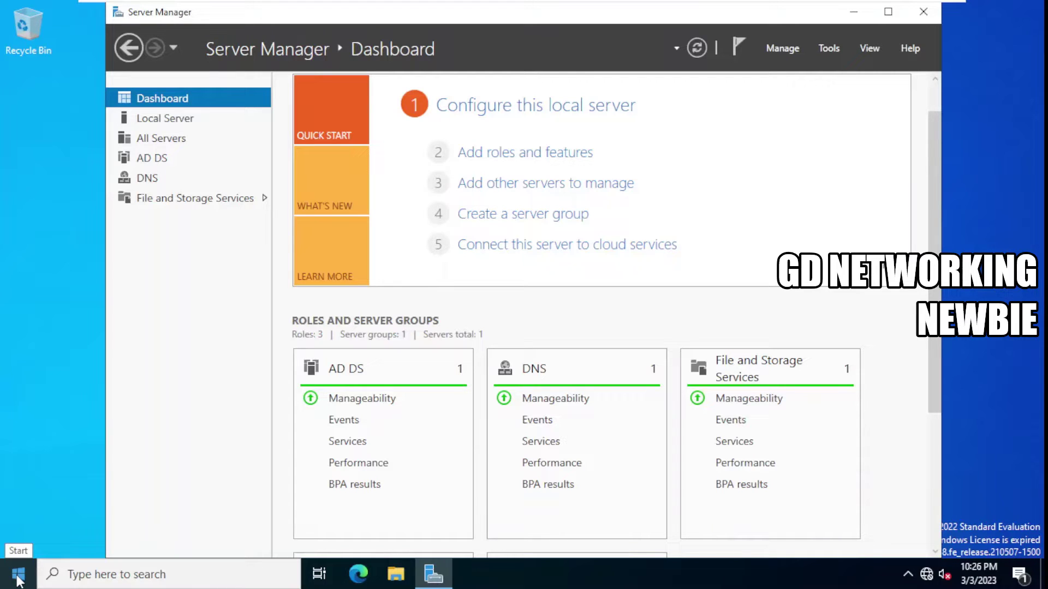
Reopen Server Manager from the Start menu and launch the Add Roles and Features Wizard
{"action": "left_click", "coordinate": [18, 581]}
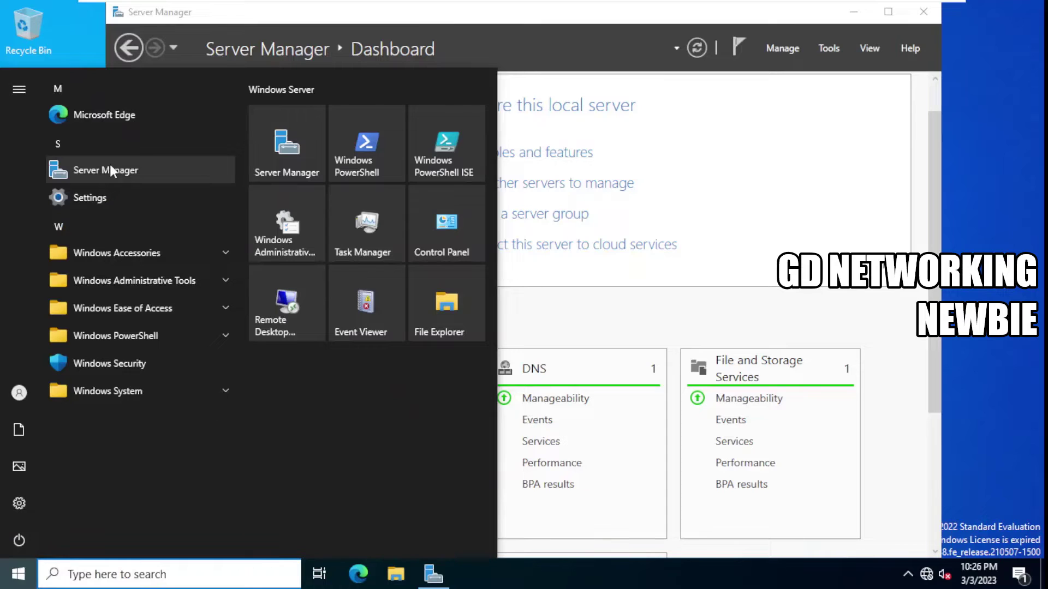
{"action": "left_click", "coordinate": [110, 166]}
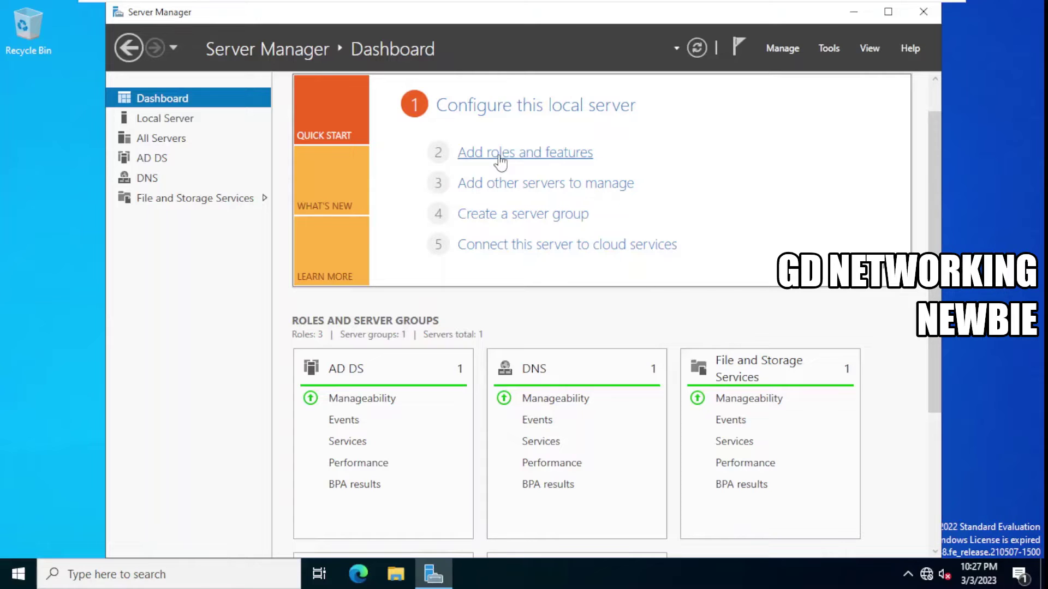
{"action": "left_click", "coordinate": [499, 157]}
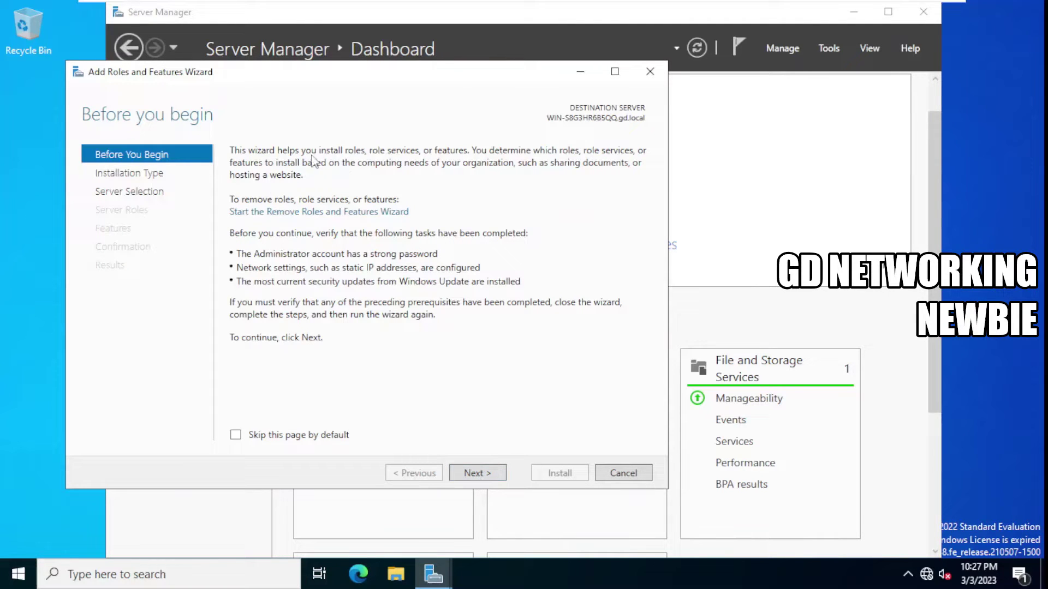
Choose role-based installation on the local server and advance to the server roles list
{"action": "left_click", "coordinate": [473, 471]}
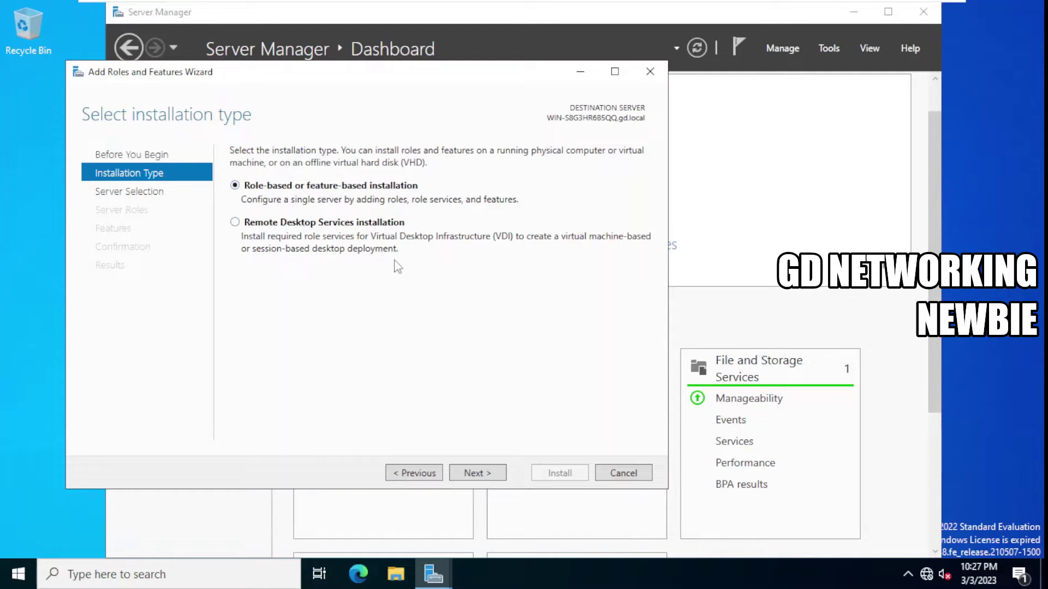
{"action": "left_click", "coordinate": [472, 473]}
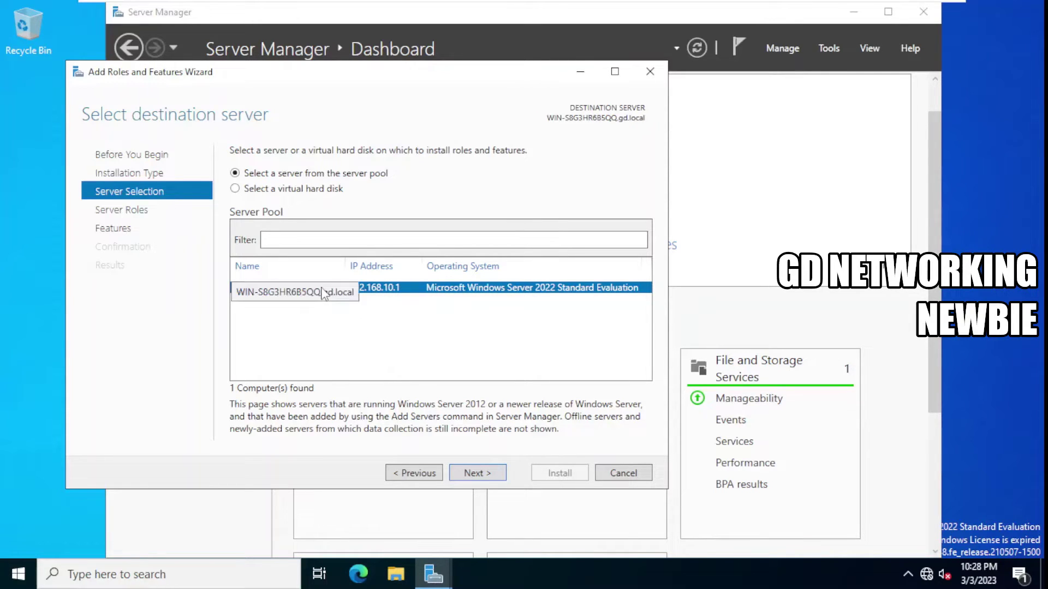
{"action": "left_click", "coordinate": [487, 479]}
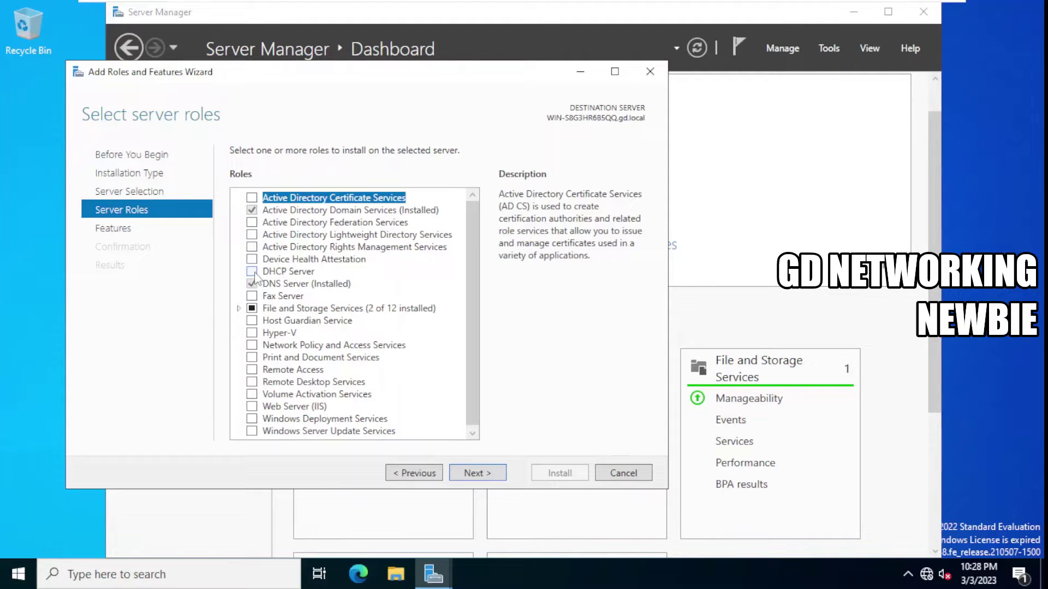
Select the DHCP Server role with its required management tools and continue to features
{"action": "left_click", "coordinate": [251, 272]}
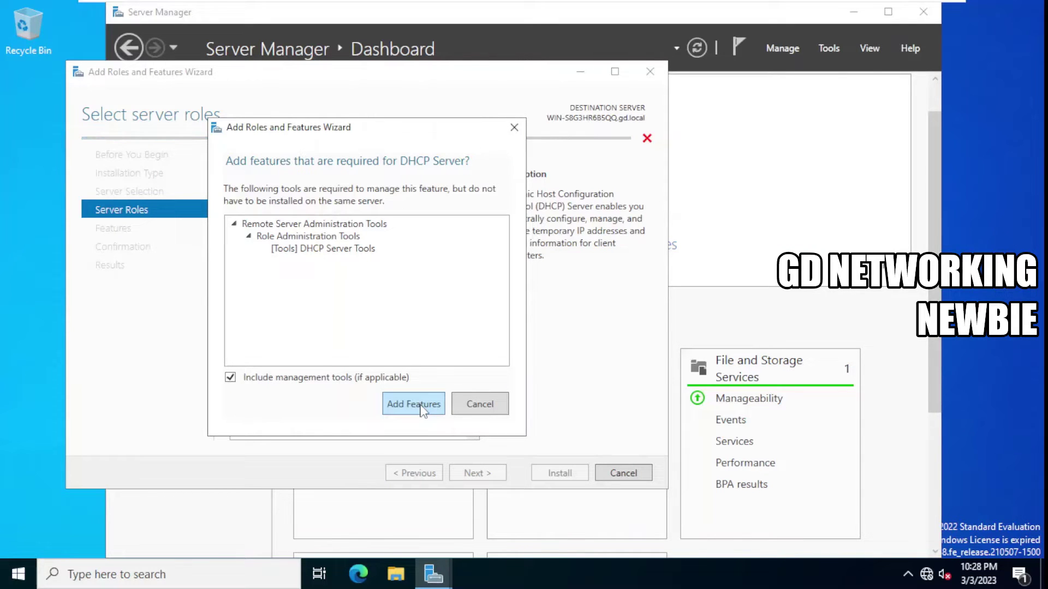
{"action": "left_click", "coordinate": [423, 407]}
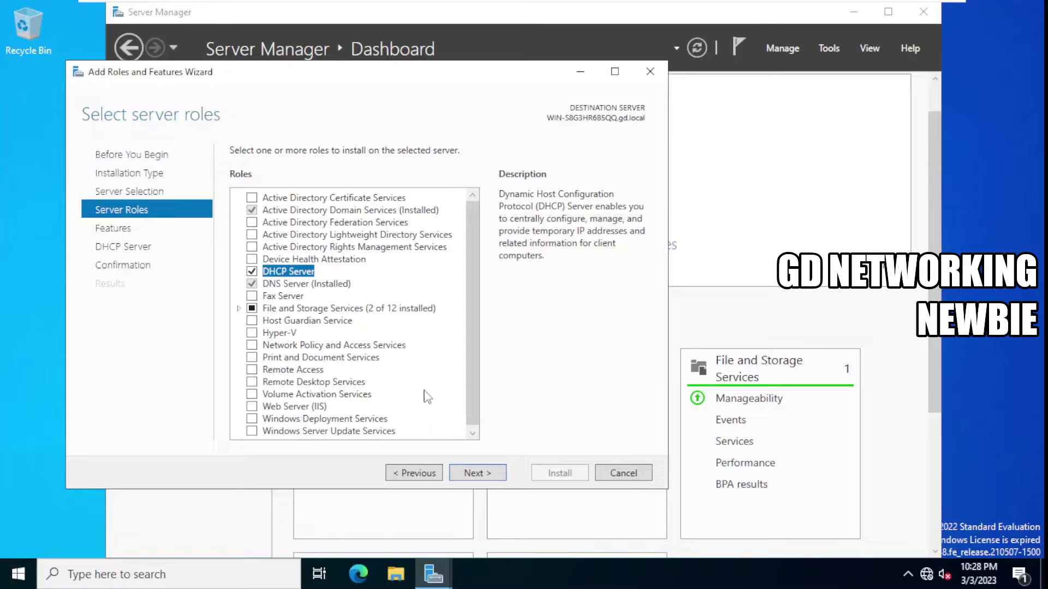
{"action": "left_click", "coordinate": [471, 474]}
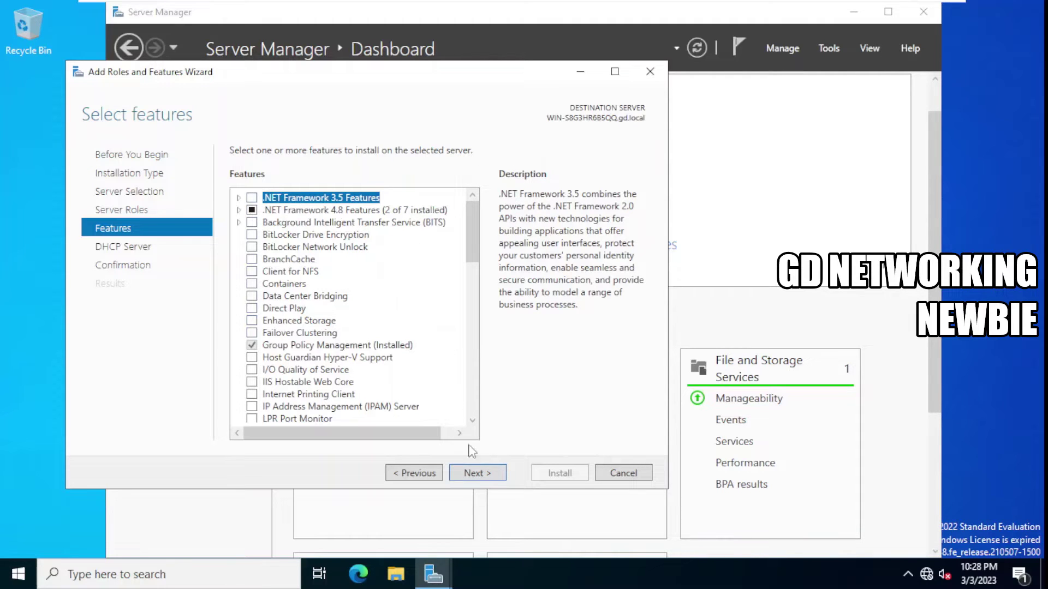
Skip extra features and the DHCP Server notes to reach Confirm installation selections
{"action": "left_click", "coordinate": [474, 473]}
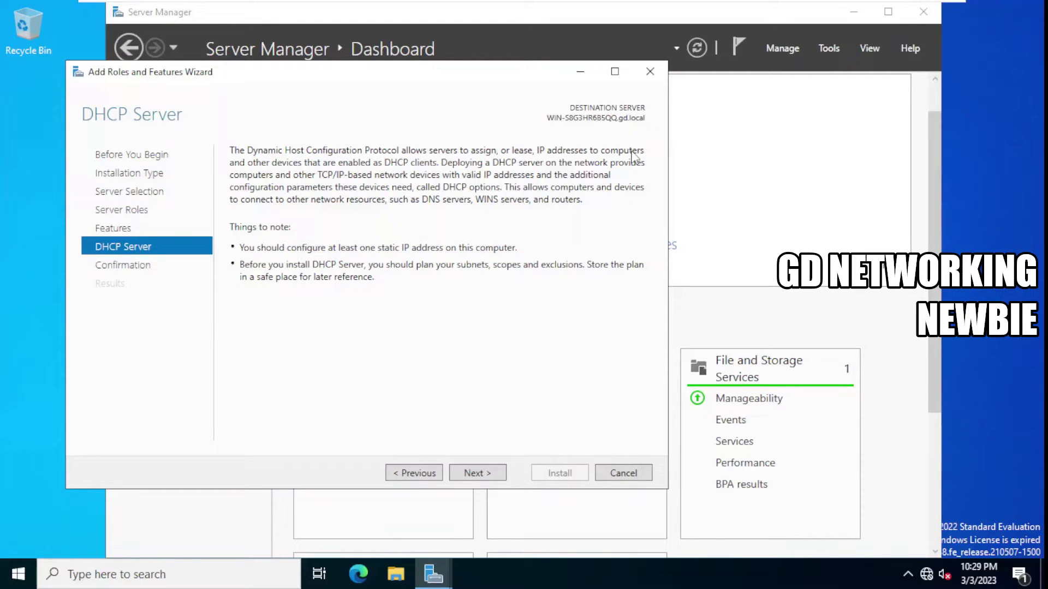
{"action": "left_click", "coordinate": [486, 476]}
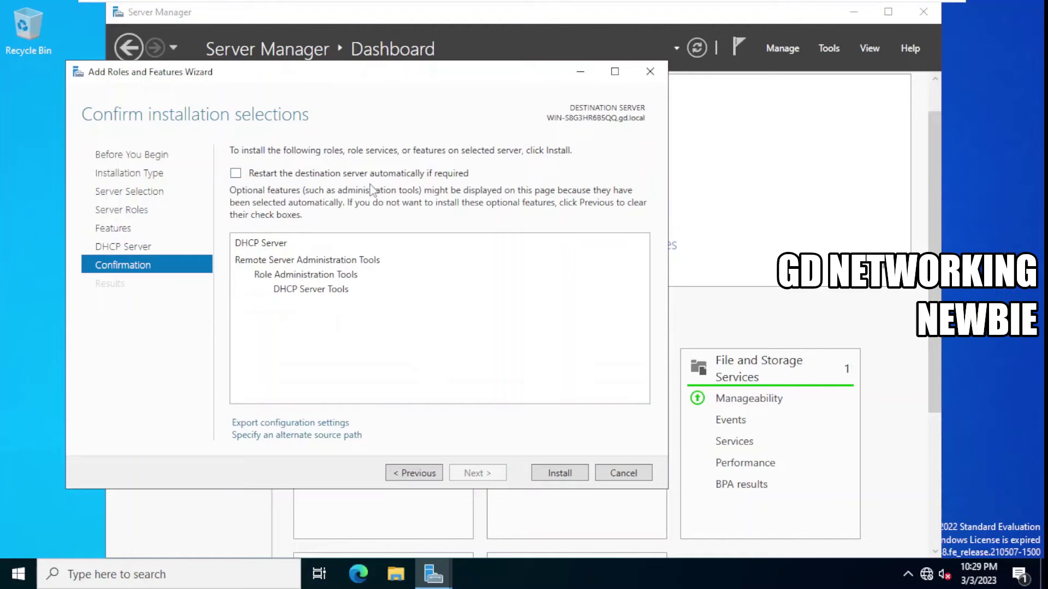
Enable automatic restart if required and install the DHCP Server role
{"action": "left_click", "coordinate": [237, 174]}
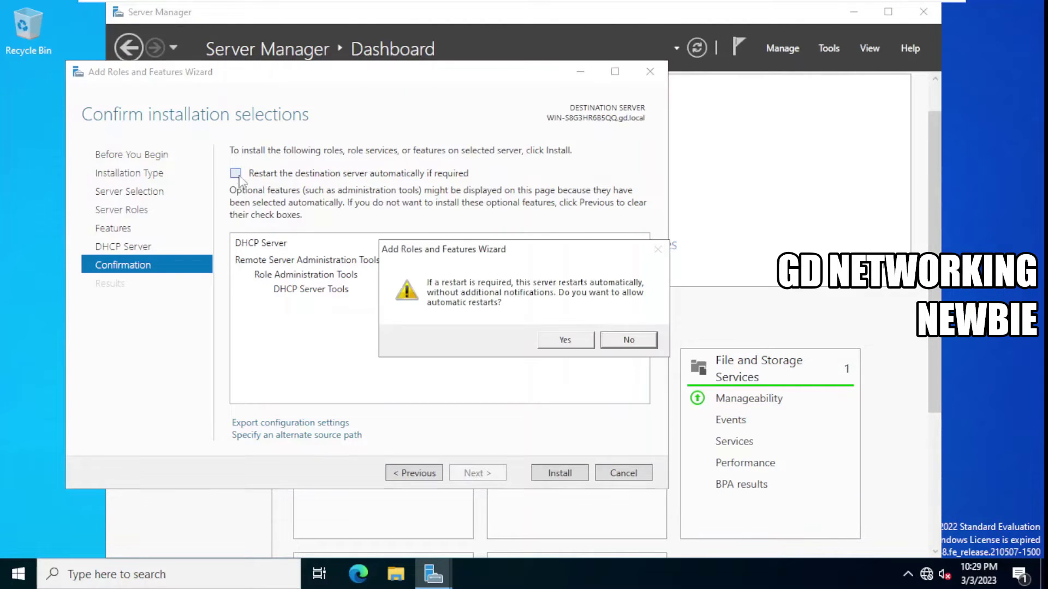
{"action": "left_click", "coordinate": [563, 342]}
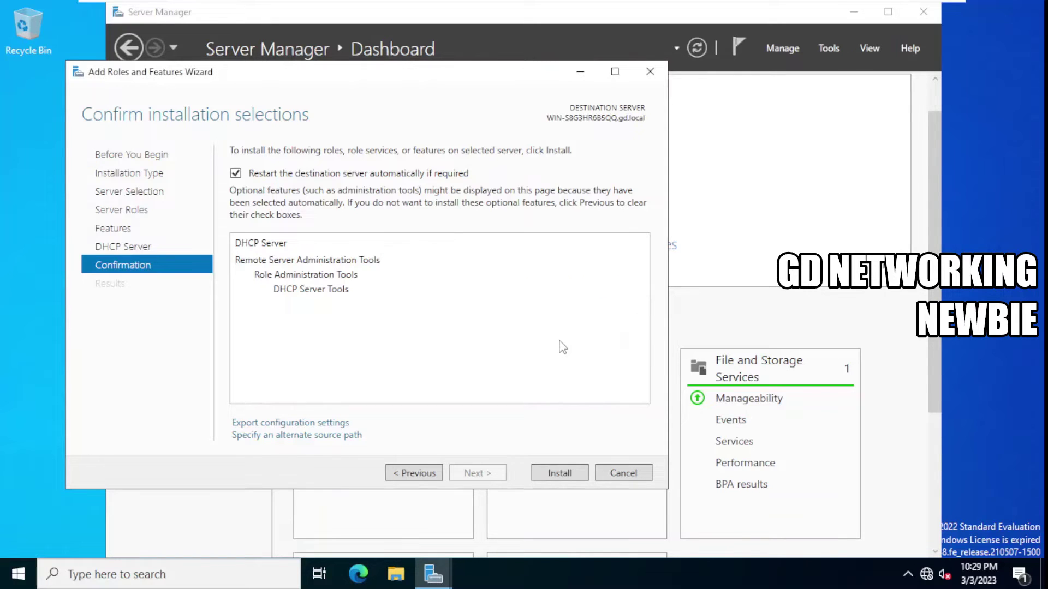
{"action": "left_click", "coordinate": [554, 474]}
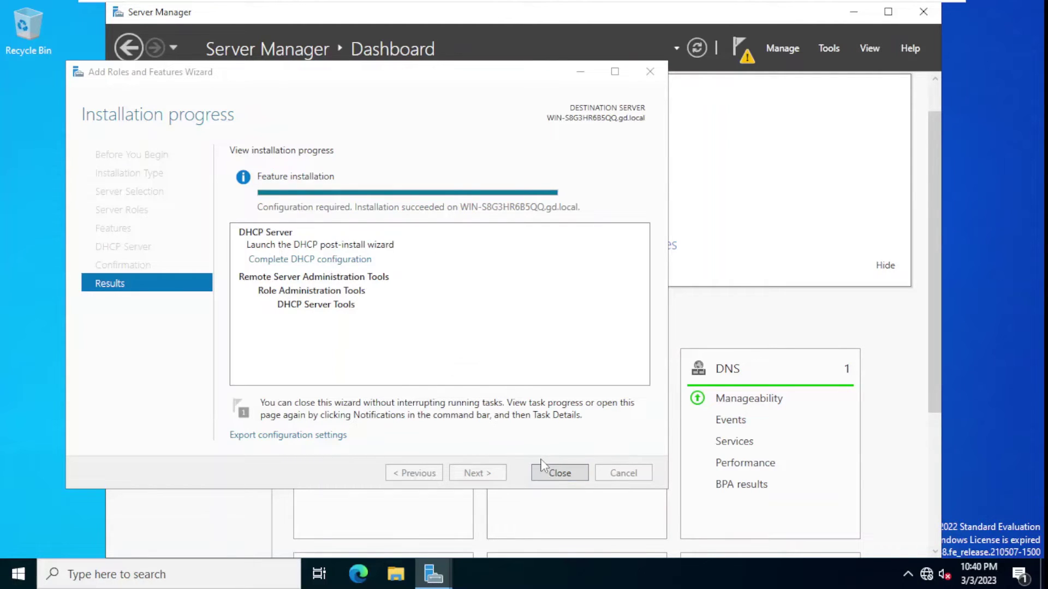
Close the installer and launch 'Complete DHCP configuration' from the notifications flag
{"action": "left_click", "coordinate": [559, 473]}
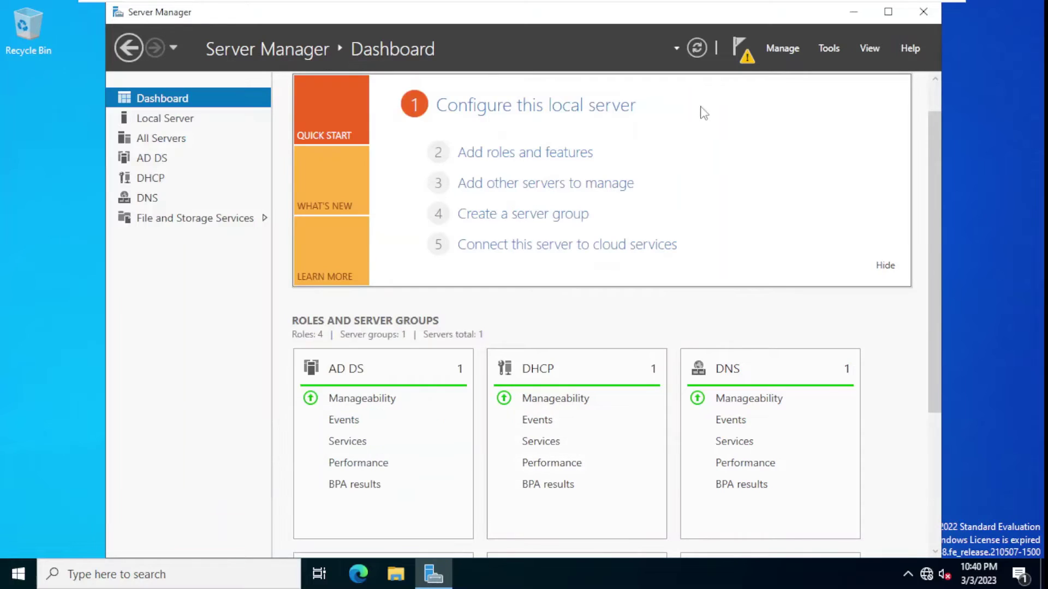
{"action": "left_click", "coordinate": [746, 59]}
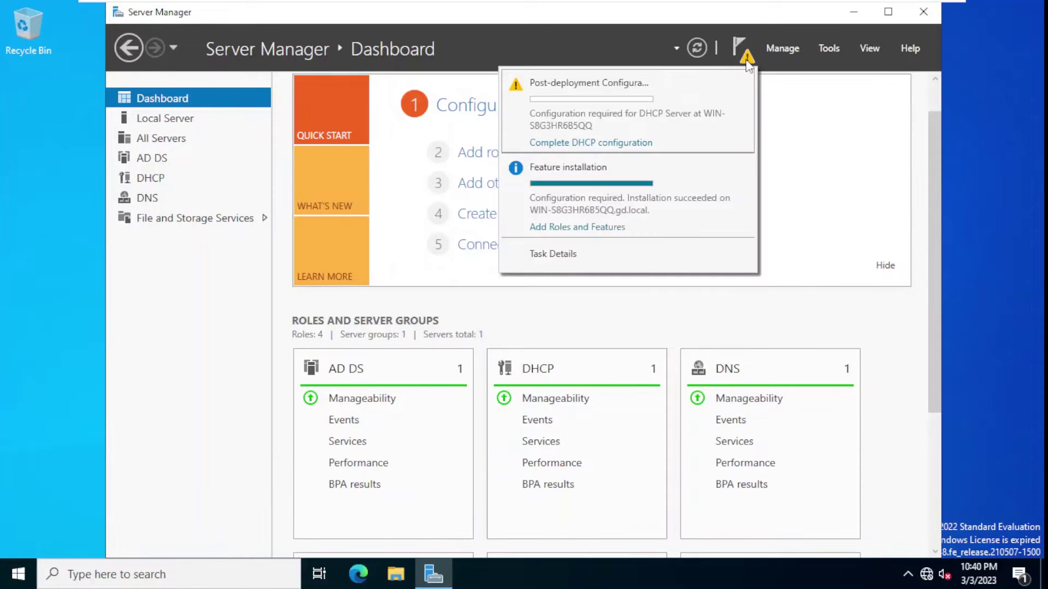
{"action": "left_click", "coordinate": [589, 143]}
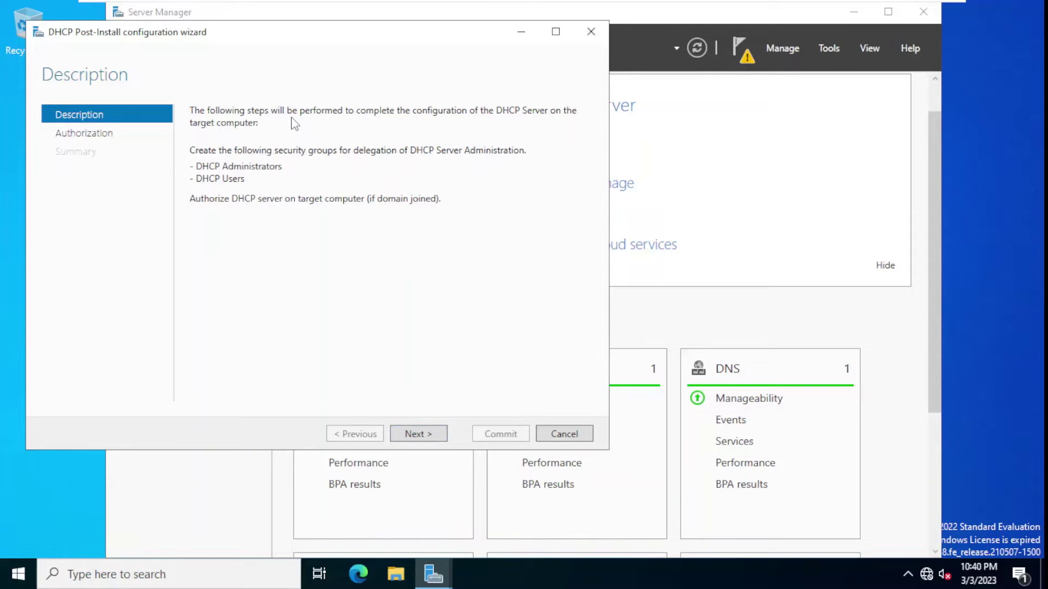
Commit the DHCP post-install configuration with the current user's credentials, then close the wizard
{"action": "left_click", "coordinate": [441, 438]}
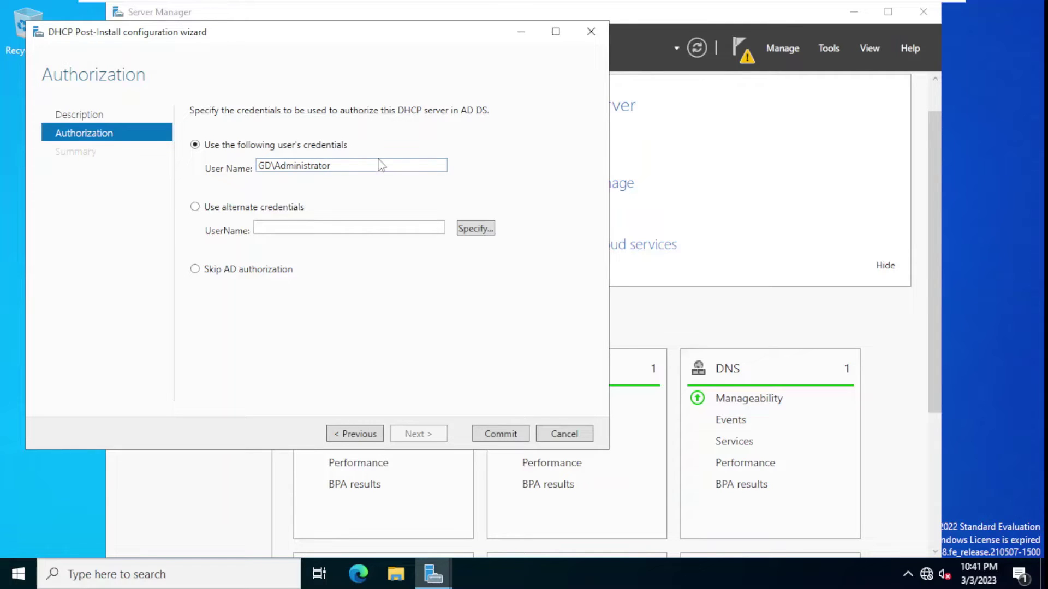
{"action": "left_click", "coordinate": [504, 438]}
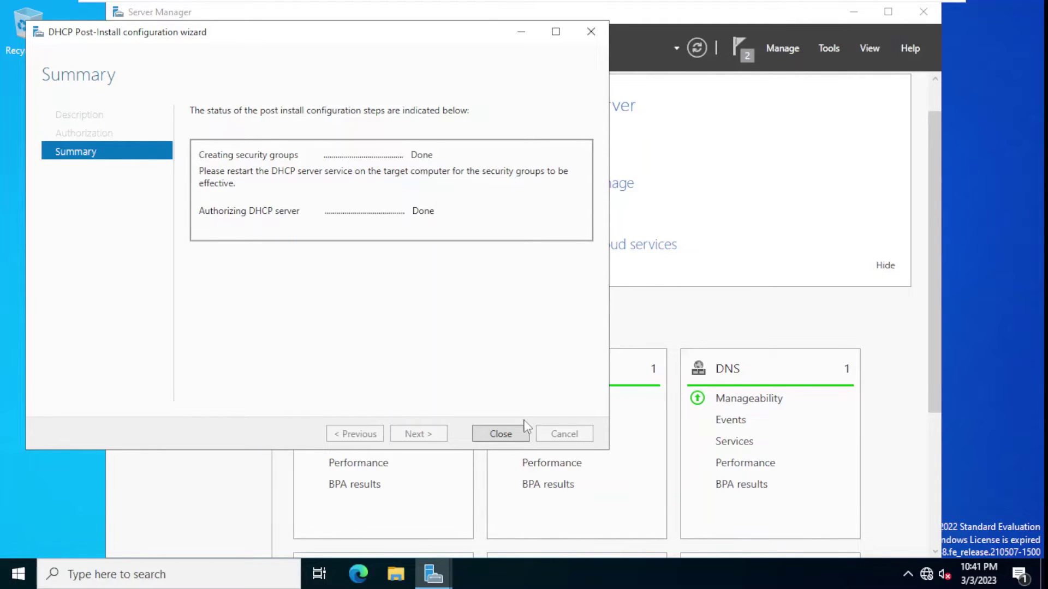
{"action": "left_click", "coordinate": [501, 434]}
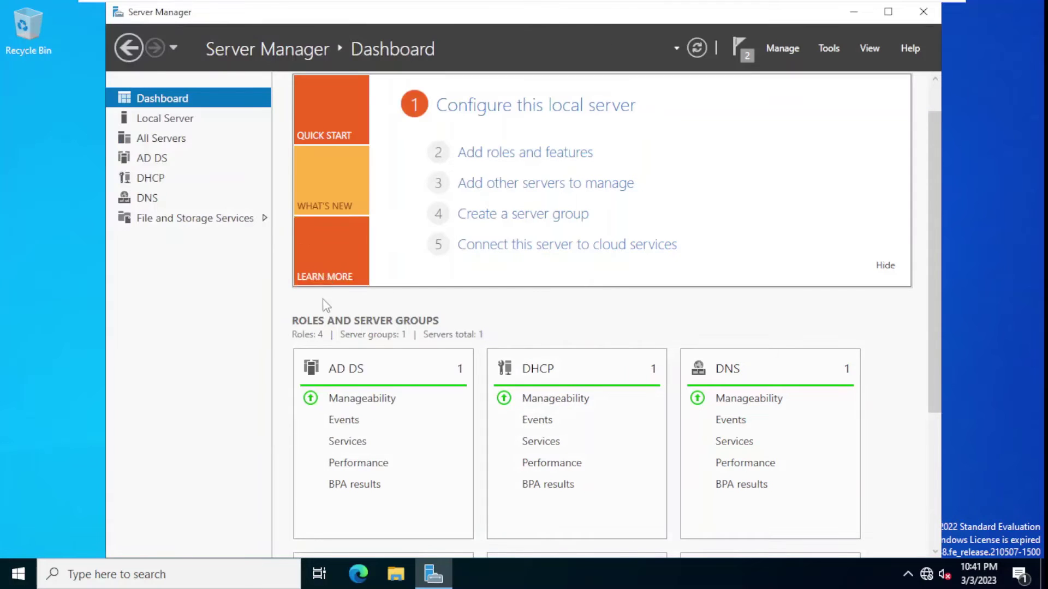
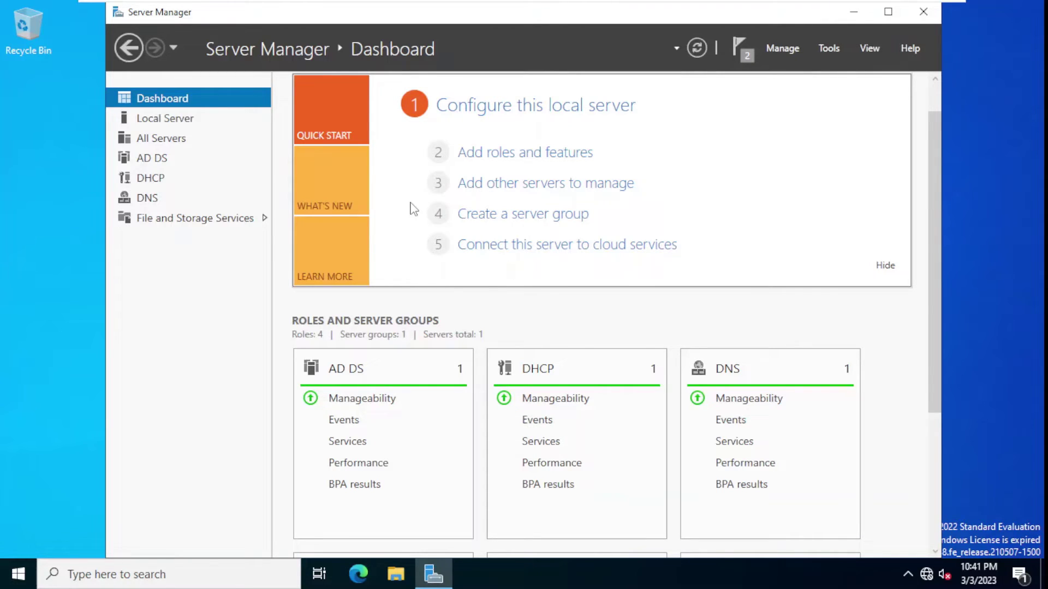
Launch the DHCP console from Server Manager Tools and expand the server's IPv4 node
{"action": "mouse_move", "coordinate": [650, 5]}
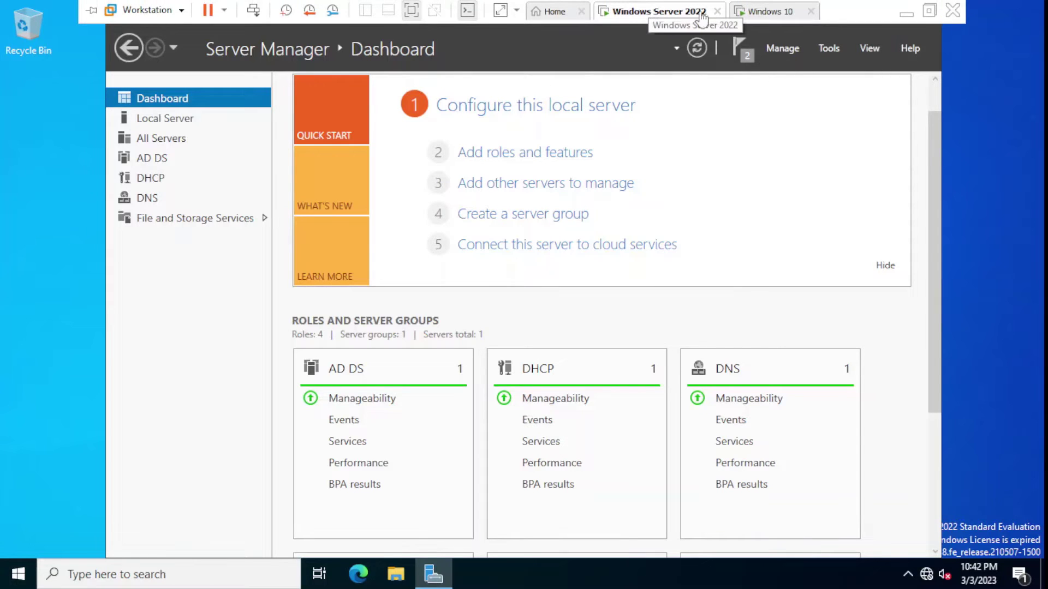
{"action": "left_click", "coordinate": [826, 52]}
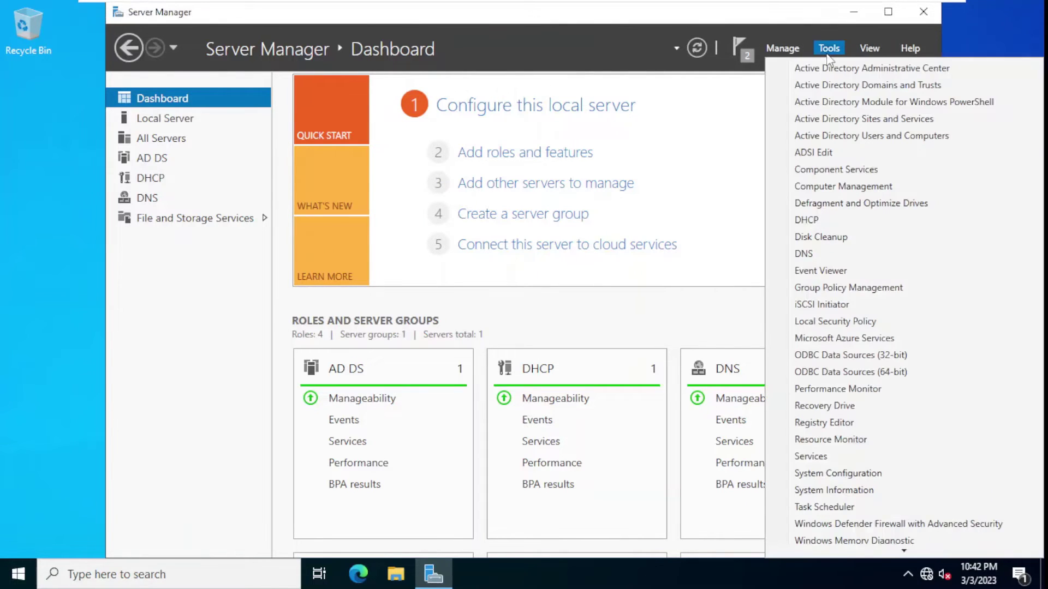
{"action": "left_click", "coordinate": [840, 218]}
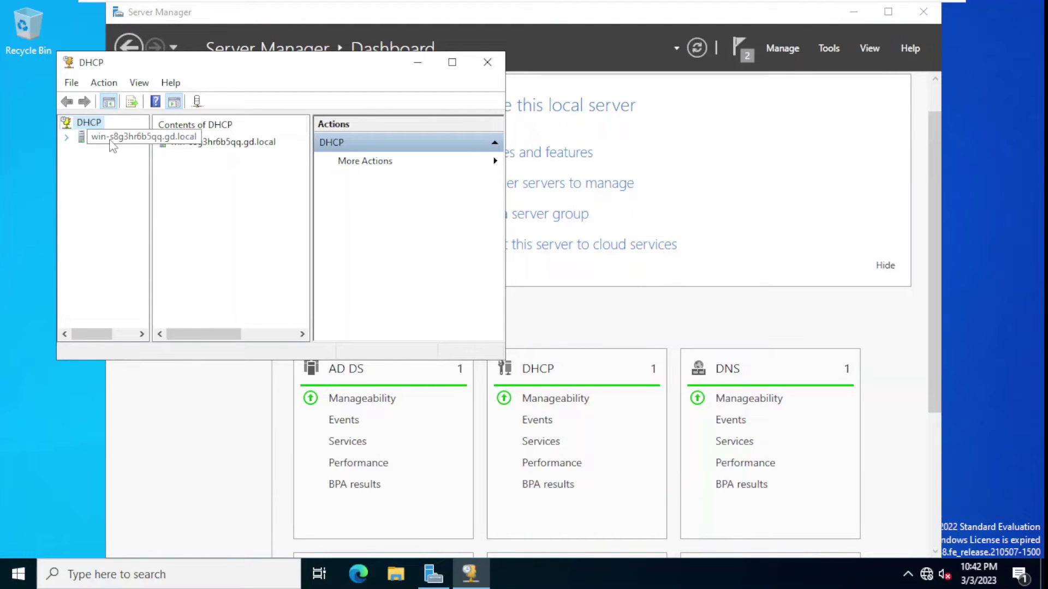
{"action": "left_click", "coordinate": [67, 137]}
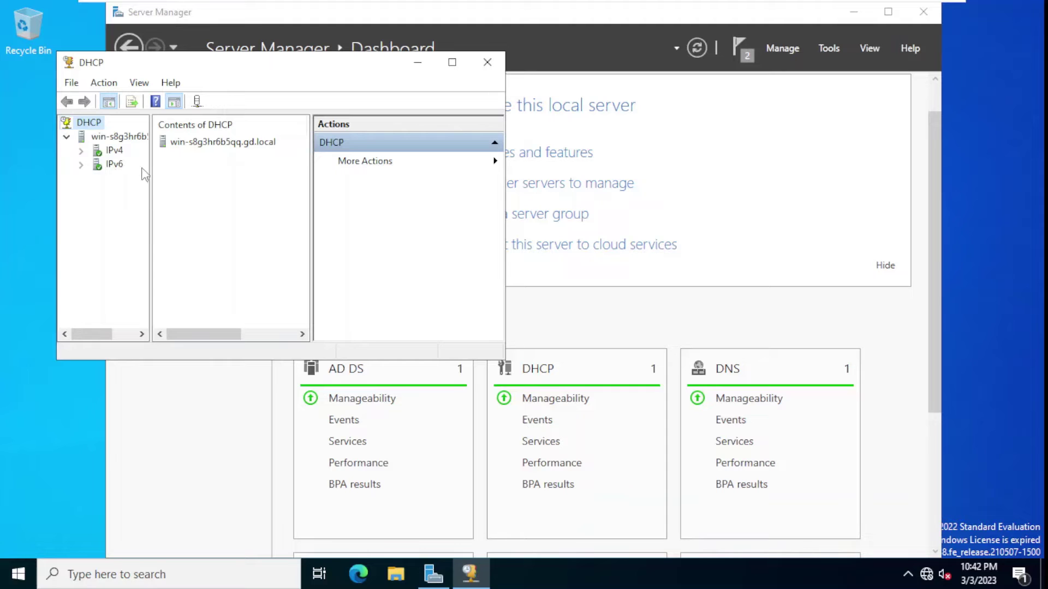
{"action": "left_click", "coordinate": [82, 152]}
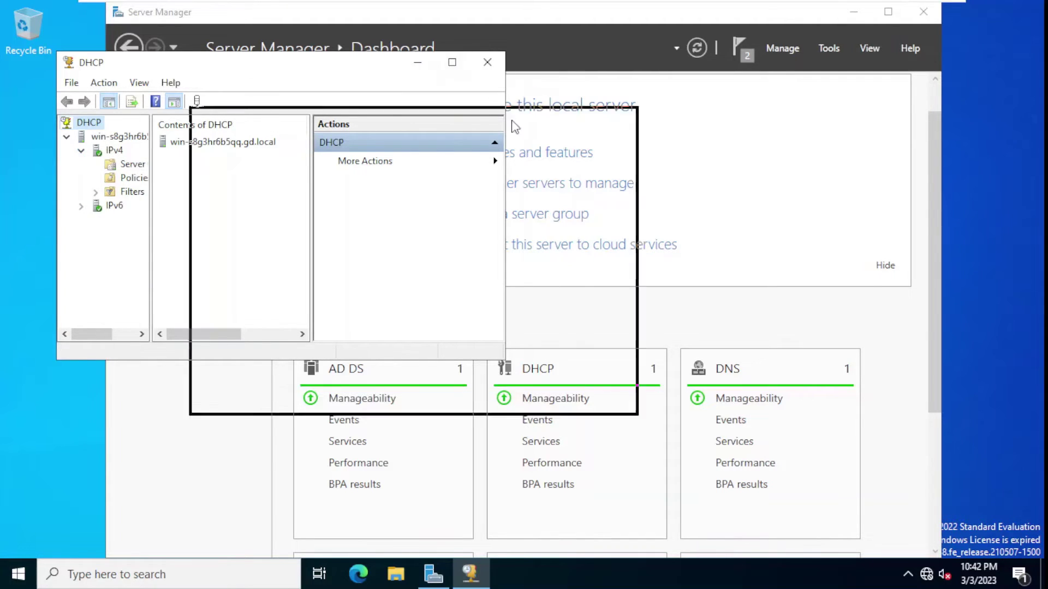
Reposition and widen the DHCP console window and its tree pane to show full names
{"action": "left_click_drag", "start_coordinate": [513, 127], "coordinate": [512, 126]}
{"action": "left_click_drag", "start_coordinate": [639, 262], "coordinate": [802, 262]}
{"action": "left_click_drag", "start_coordinate": [285, 264], "coordinate": [373, 263]}
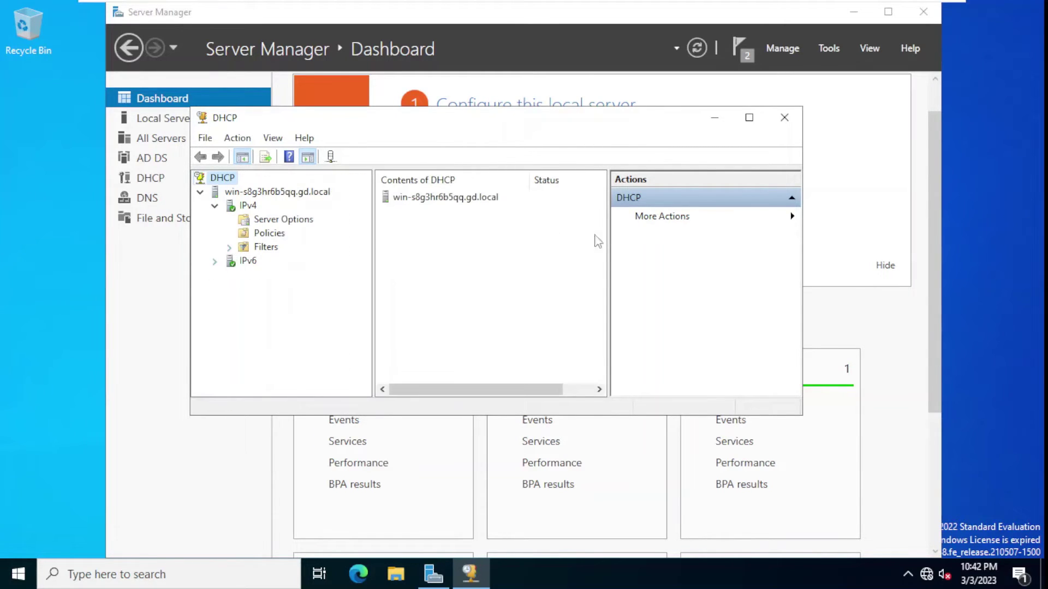
{"action": "left_click_drag", "start_coordinate": [802, 263], "coordinate": [897, 263]}
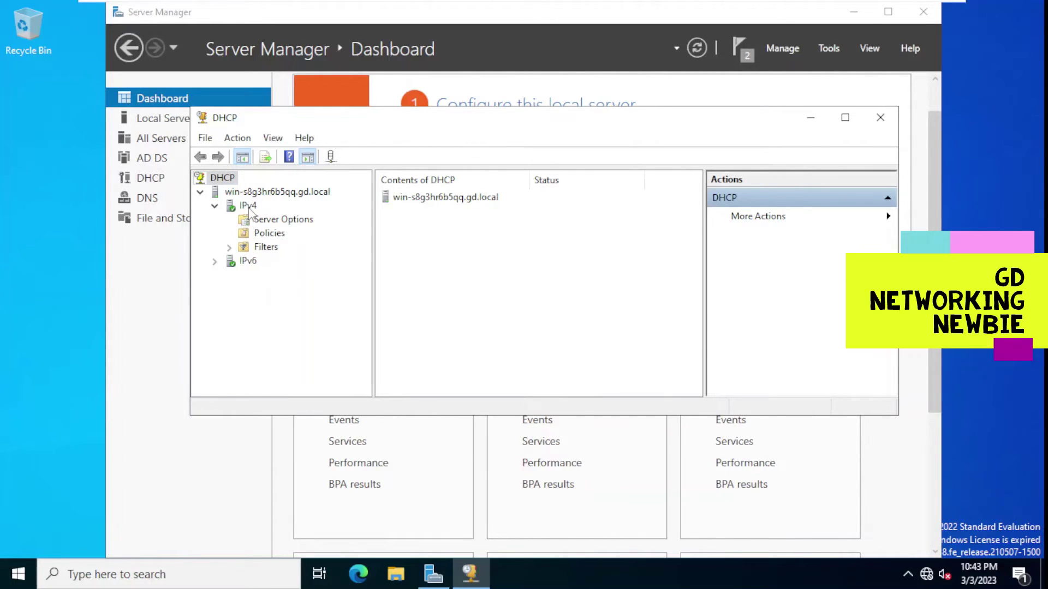
Start the New Scope Wizard on IPv4 and name the scope GD_scope
{"action": "right_click", "coordinate": [249, 210]}
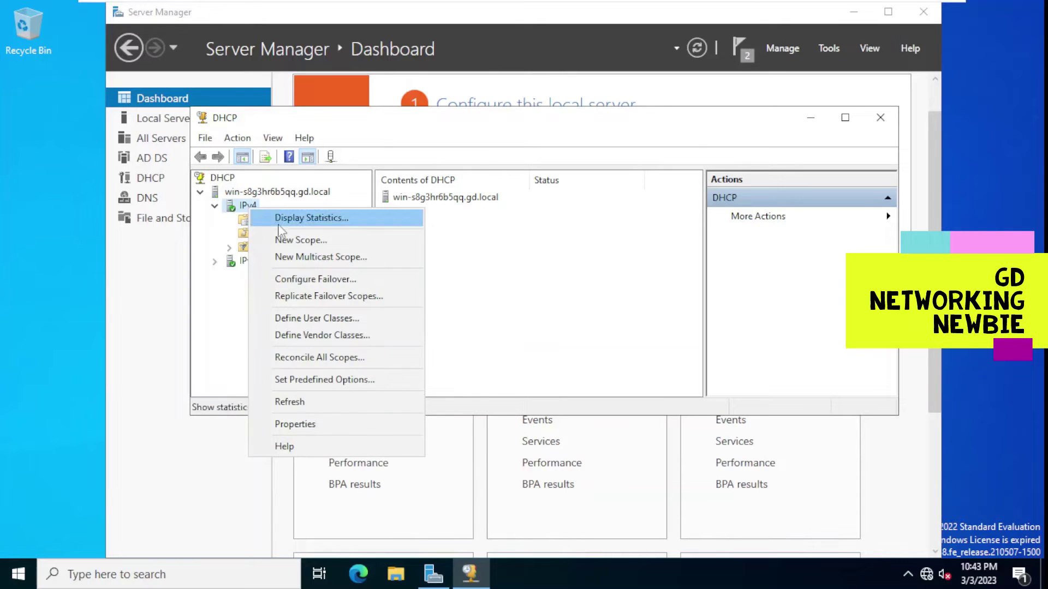
{"action": "left_click", "coordinate": [282, 244]}
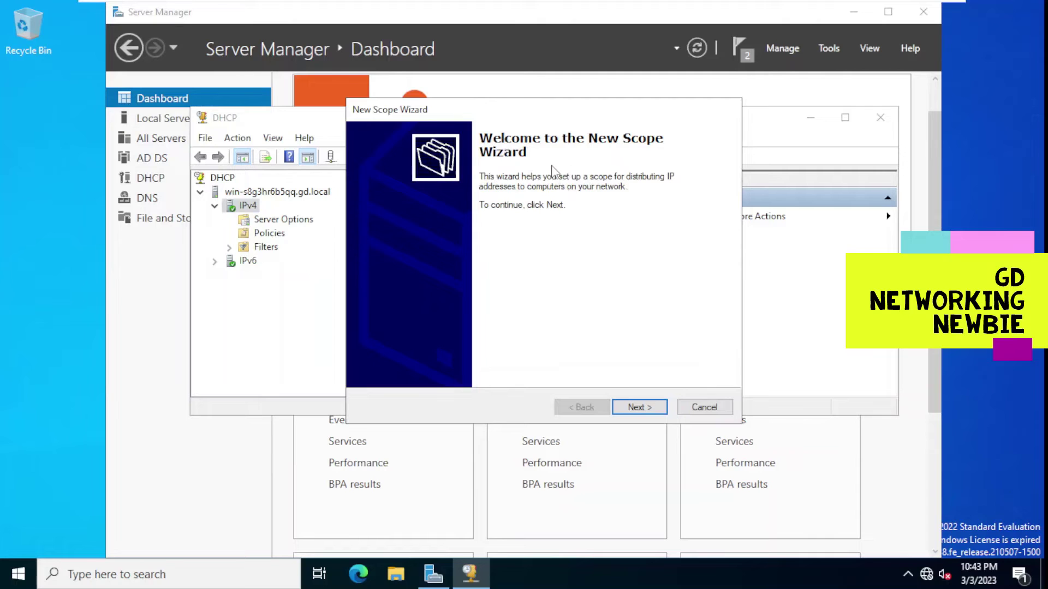
{"action": "left_click", "coordinate": [652, 409]}
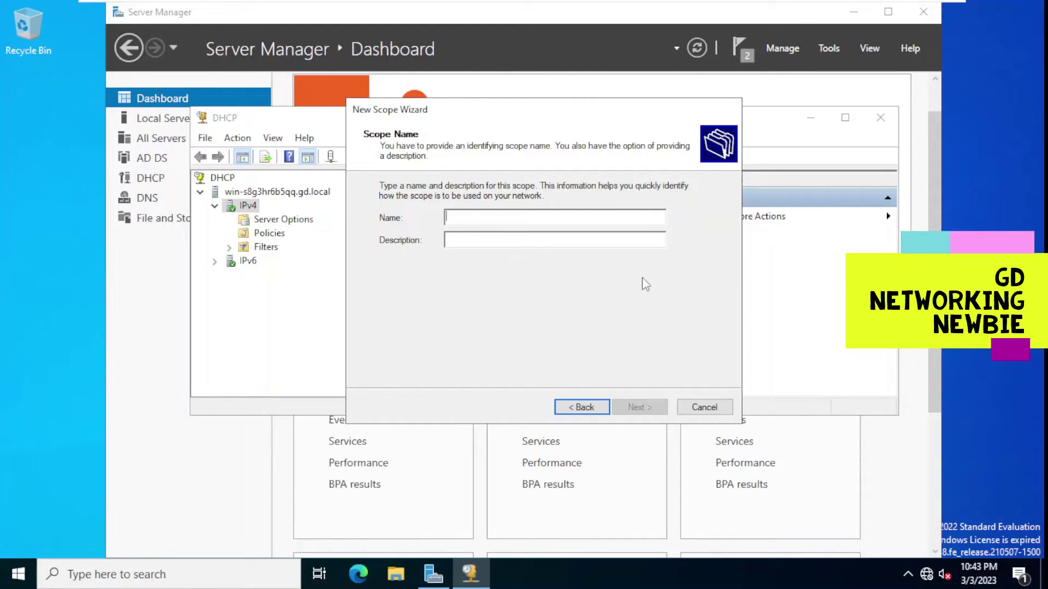
{"action": "type", "text": "GD"}
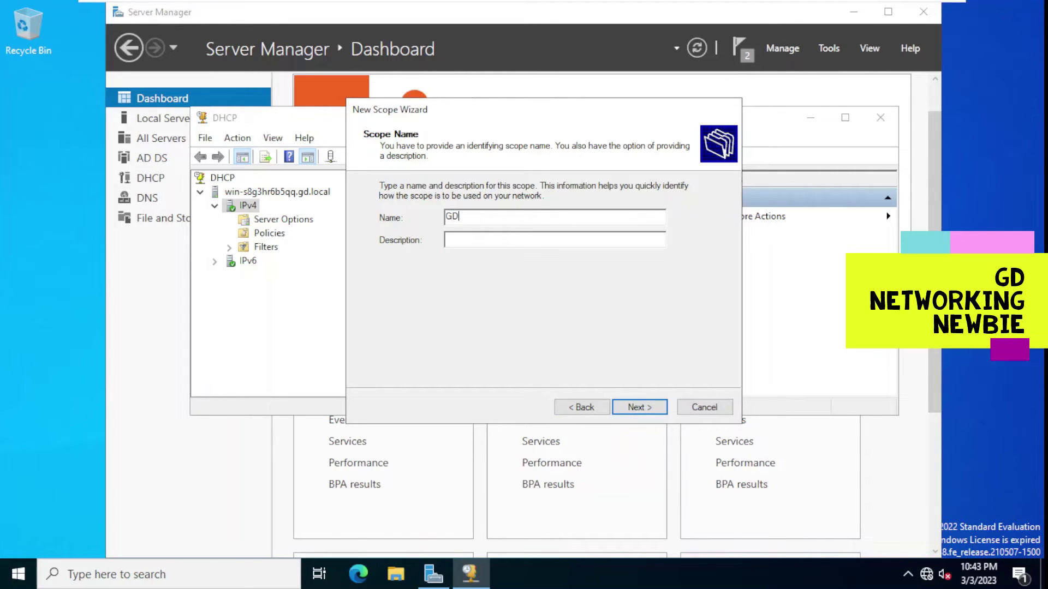
{"action": "type", "text": "_scopoe"}
{"action": "key", "text": "BackSpace"}
{"action": "key", "text": "BackSpace"}
{"action": "key", "text": "BackSpace"}
{"action": "type", "text": "pe"}
Set the scope range 192.168.10.1 to 192.168.10.100 with mask 255.255.255.0
{"action": "left_click", "coordinate": [634, 408]}
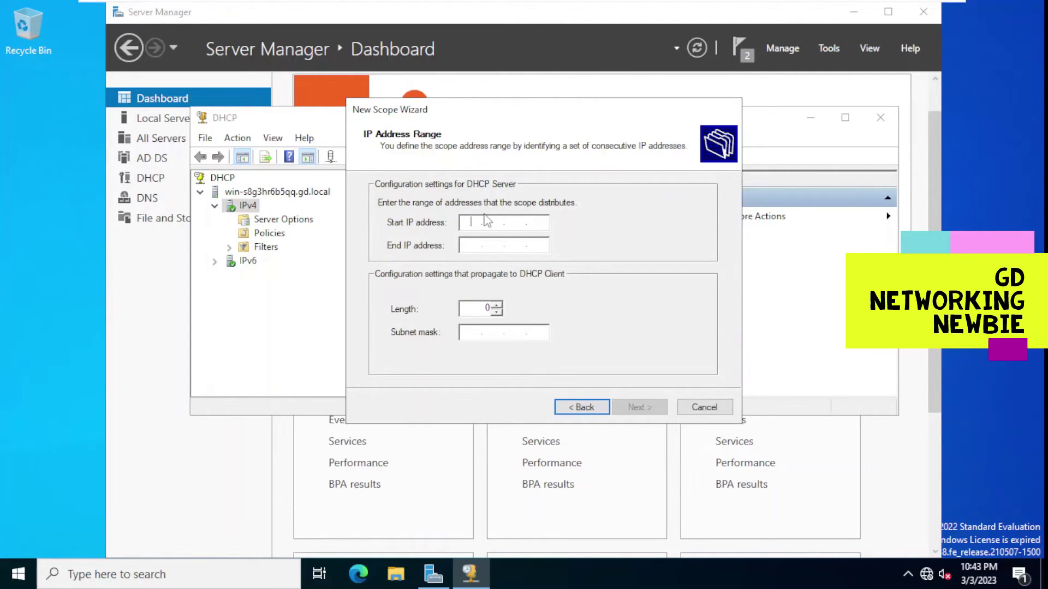
{"action": "type", "text": "192.168.10.1"}
{"action": "key", "text": "Tab"}
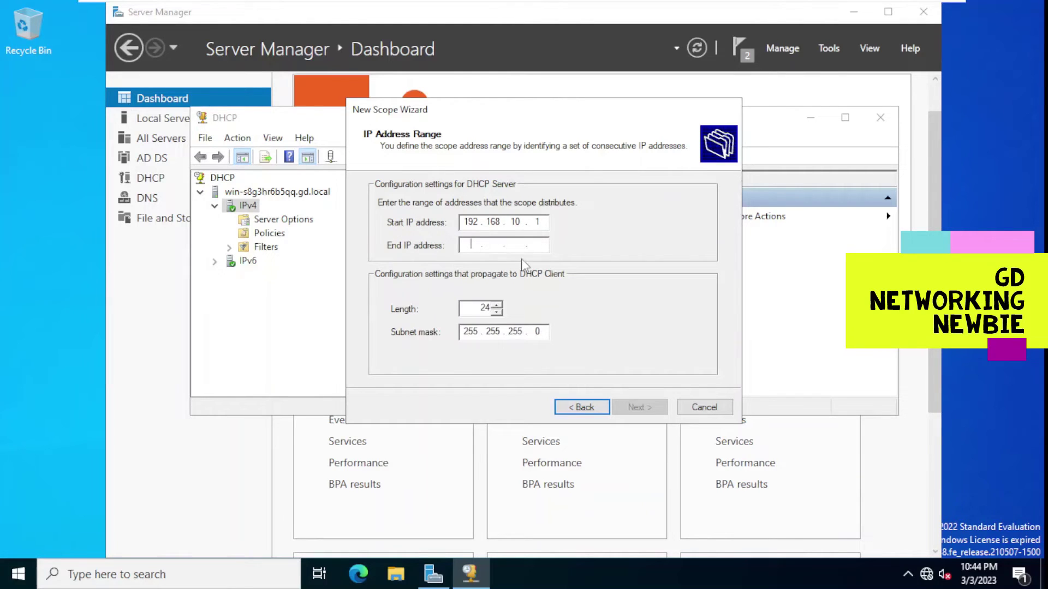
{"action": "type", "text": "192 . "}
{"action": "type", "text": "168 . 10 . 10"}
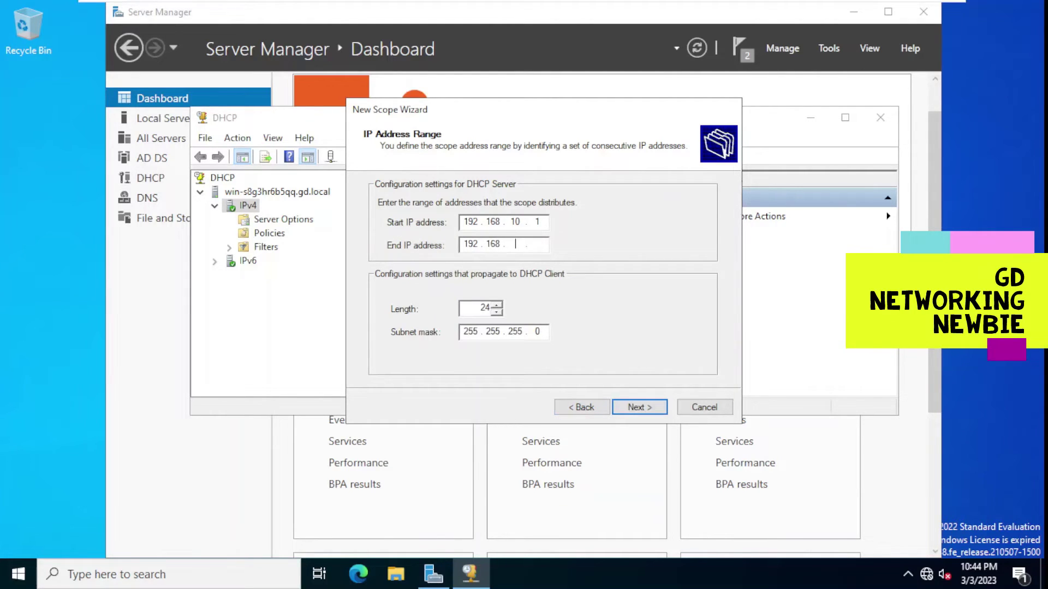
{"action": "type", "text": "0"}
{"action": "left_click", "coordinate": [637, 409]}
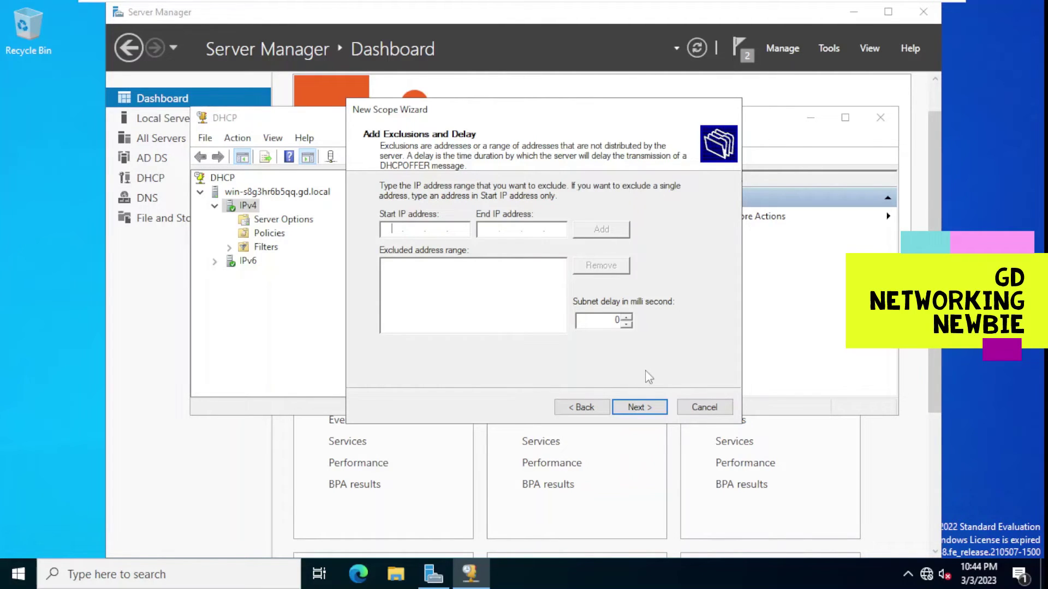
Enter exclusion start 192.168.10.1 and end 192.168.10.5
{"action": "type", "text": "192 . 168 . 10 . 1"}
{"action": "left_click", "coordinate": [482, 229]}
{"action": "type", "text": "192.168.10."}
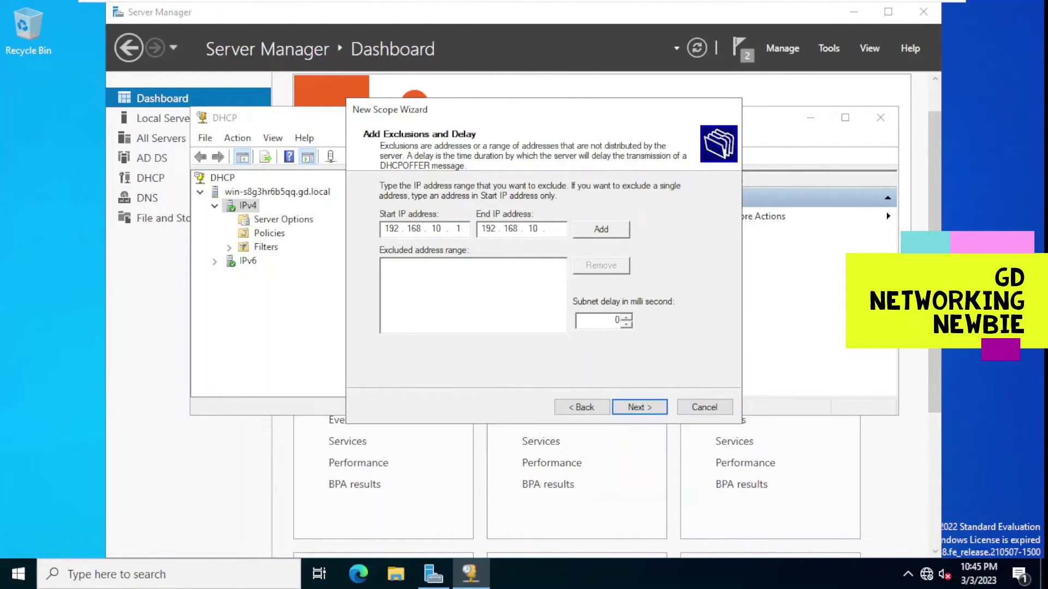
{"action": "type", "text": "5"}
Add the 192.168.10.1–192.168.10.5 exclusion and keep the default lease duration
{"action": "left_click", "coordinate": [611, 231]}
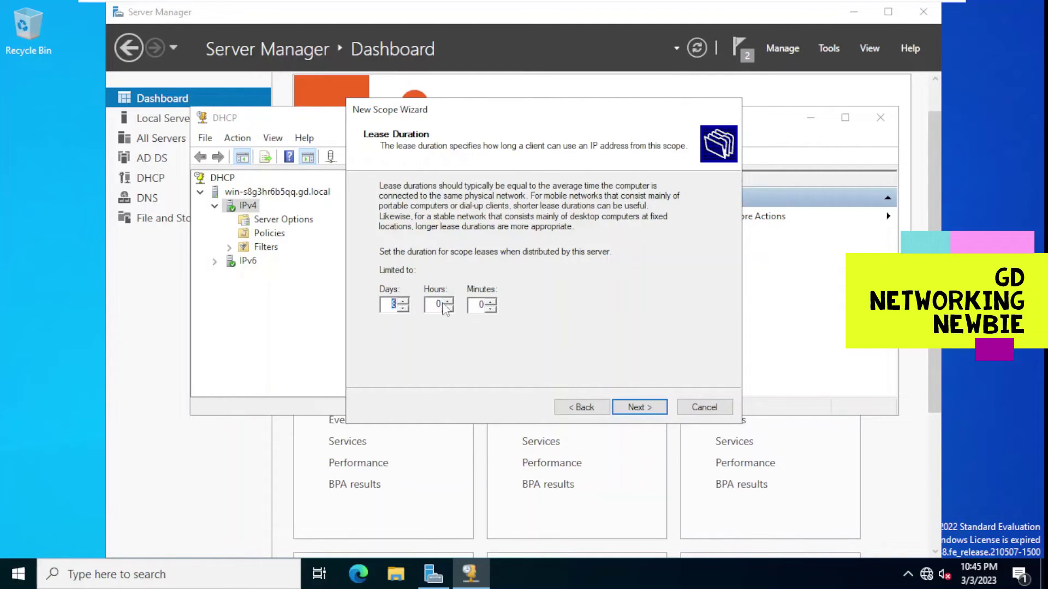
{"action": "left_click", "coordinate": [637, 408]}
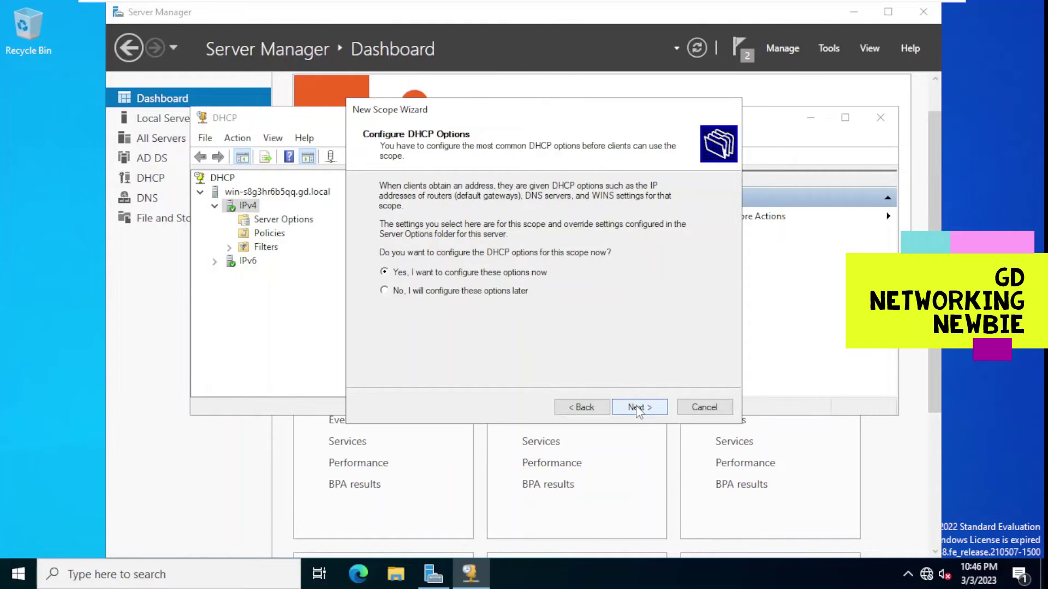
Choose to configure options now and add router 192.168.10.2 as the default gateway
{"action": "left_click", "coordinate": [638, 407]}
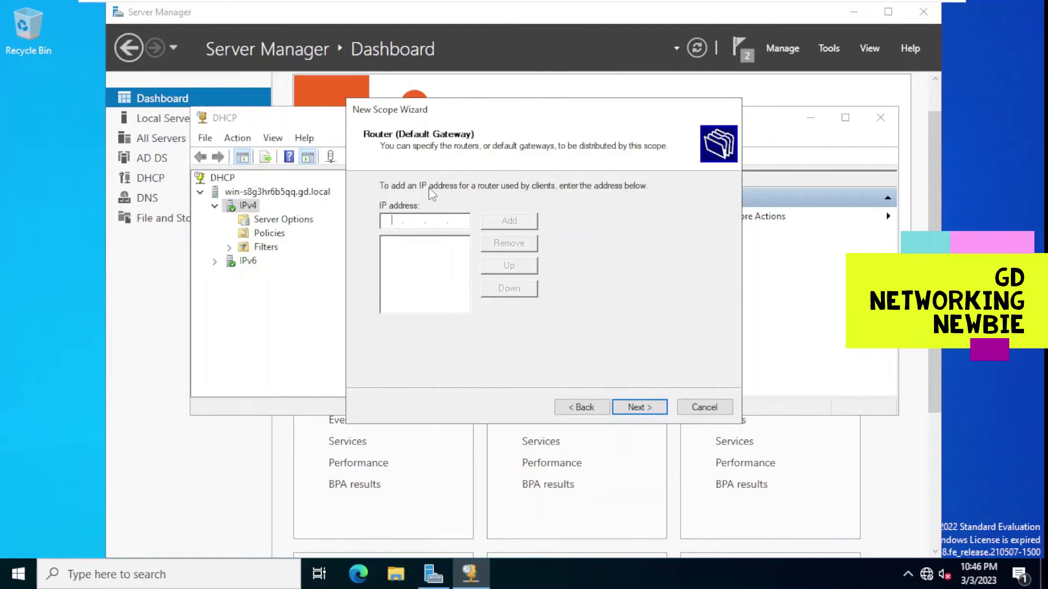
{"action": "type", "text": "192 . 168 . 10 . 2"}
{"action": "left_click", "coordinate": [515, 228]}
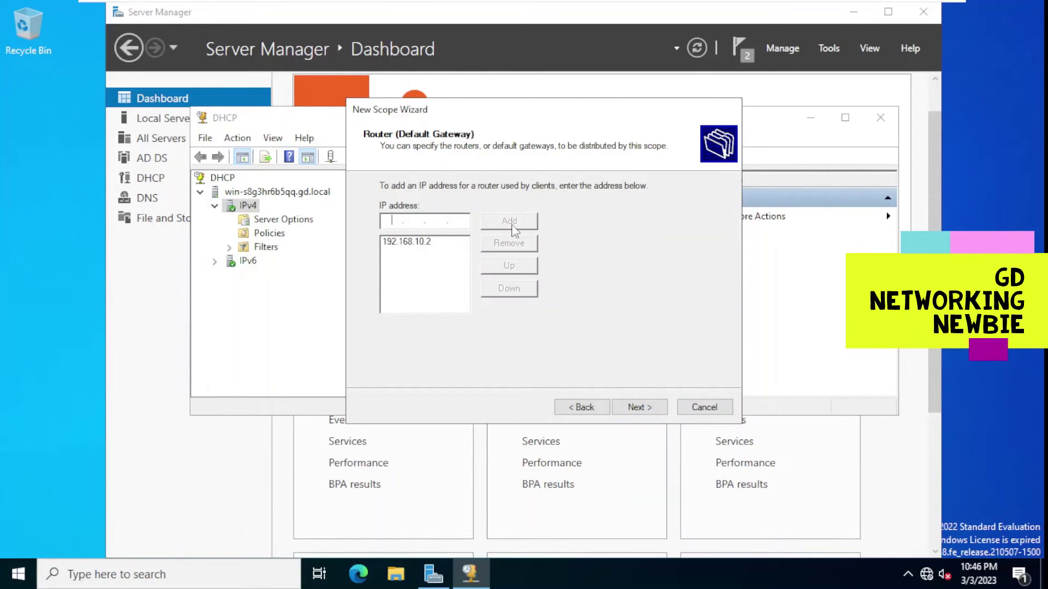
{"action": "left_click", "coordinate": [648, 412]}
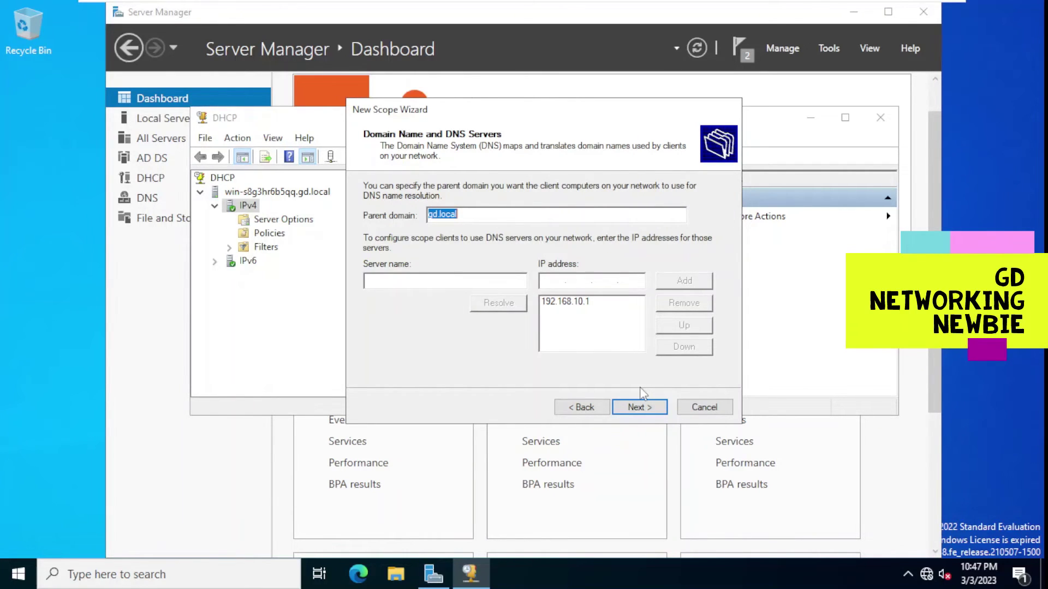
Accept gd.local and DNS 192.168.10.1, skip WINS, activate and finish, then expand Scope [192.168.10.0]
{"action": "left_click", "coordinate": [659, 410]}
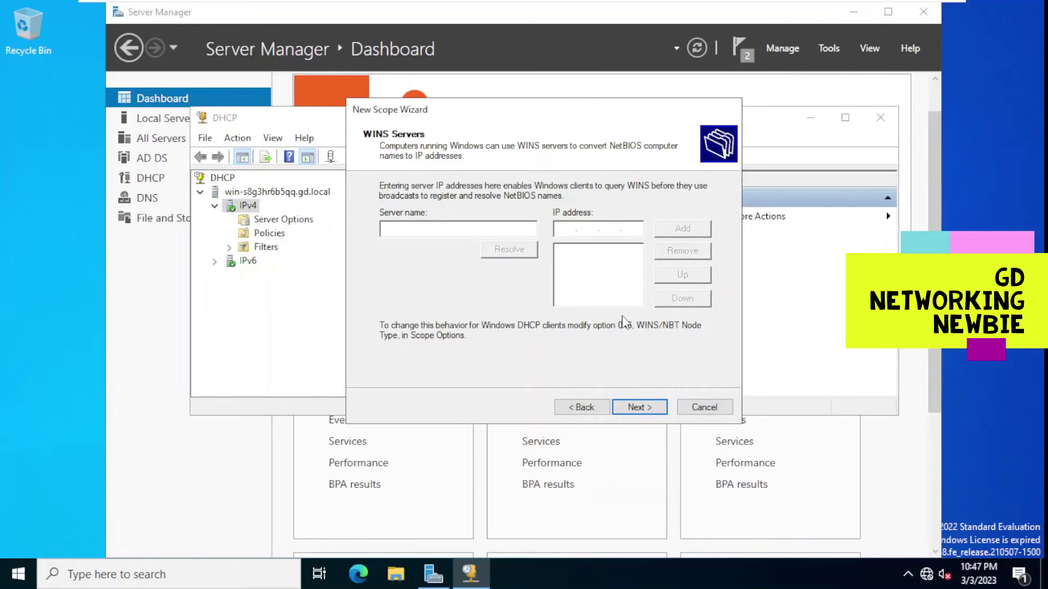
{"action": "left_click", "coordinate": [636, 408]}
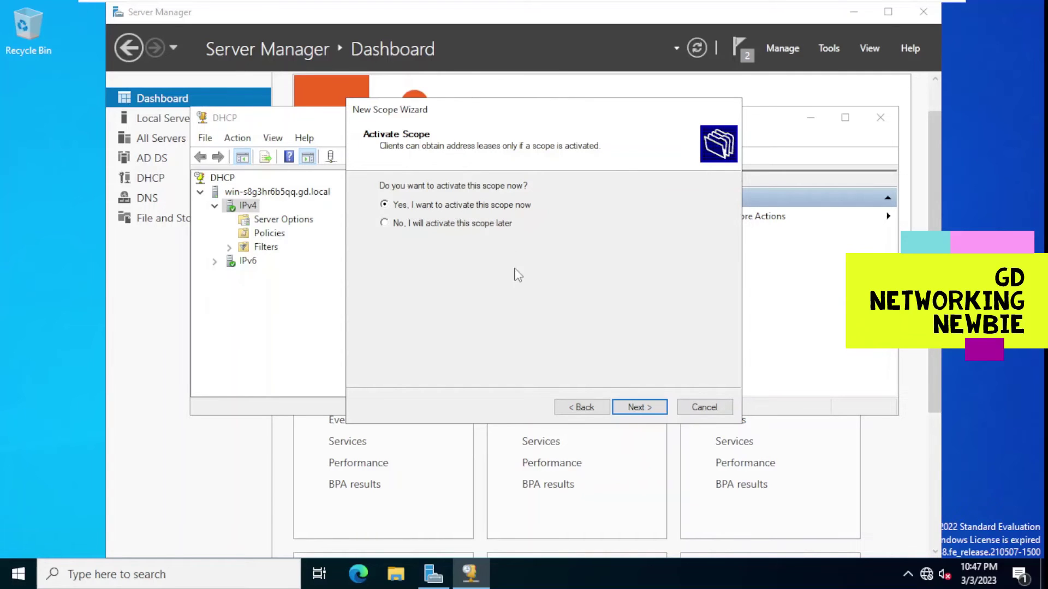
{"action": "left_click", "coordinate": [639, 407]}
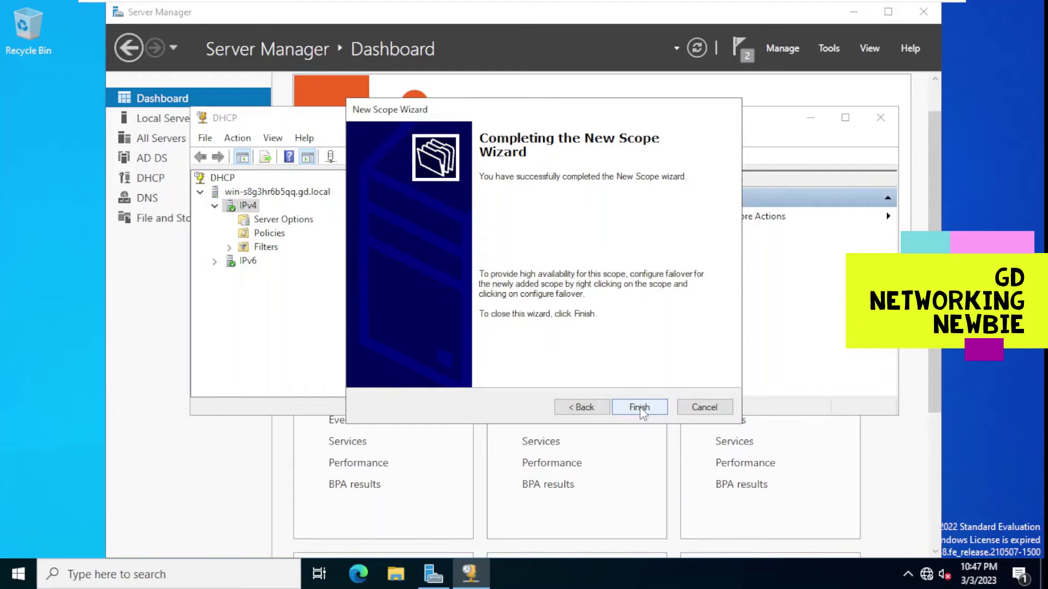
{"action": "left_click", "coordinate": [639, 408]}
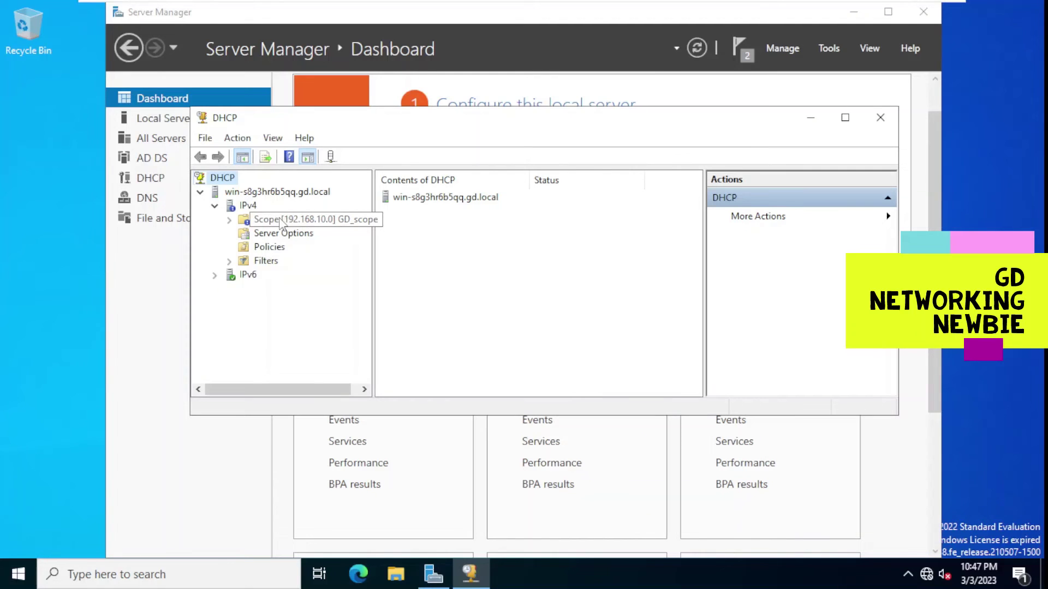
{"action": "left_click", "coordinate": [233, 220]}
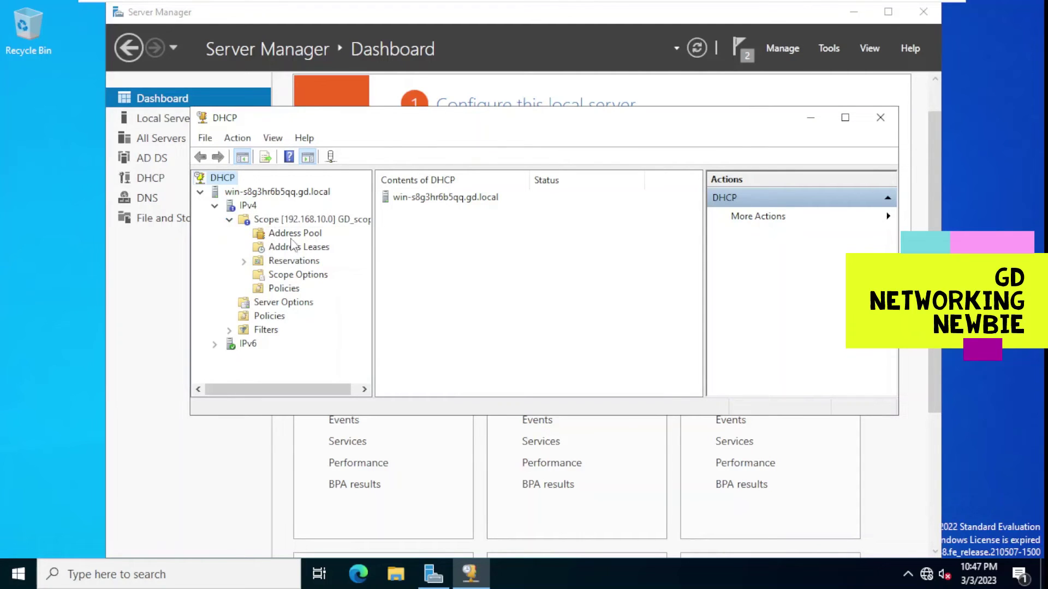
Review GD_scope's Address Pool and empty Address Leases, then select Reservations
{"action": "left_click", "coordinate": [290, 238]}
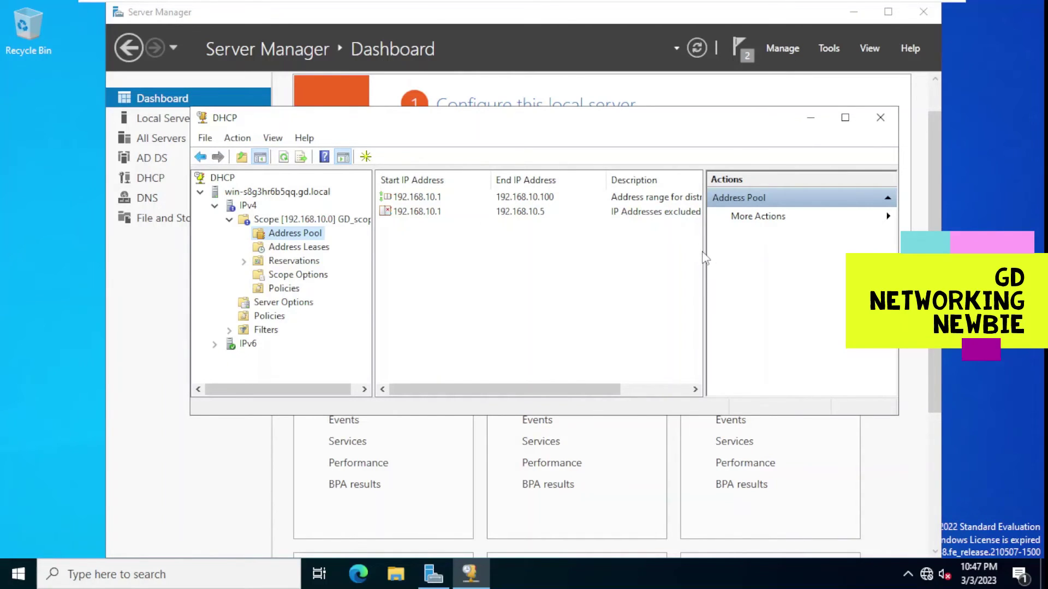
{"action": "left_click_drag", "start_coordinate": [703, 251], "coordinate": [739, 246]}
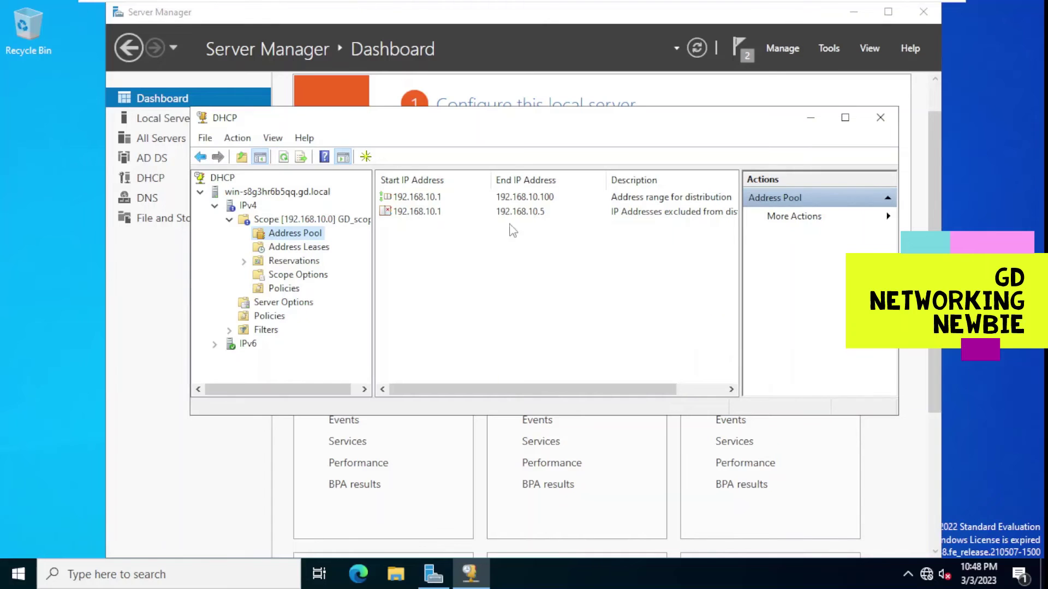
{"action": "left_click", "coordinate": [294, 249]}
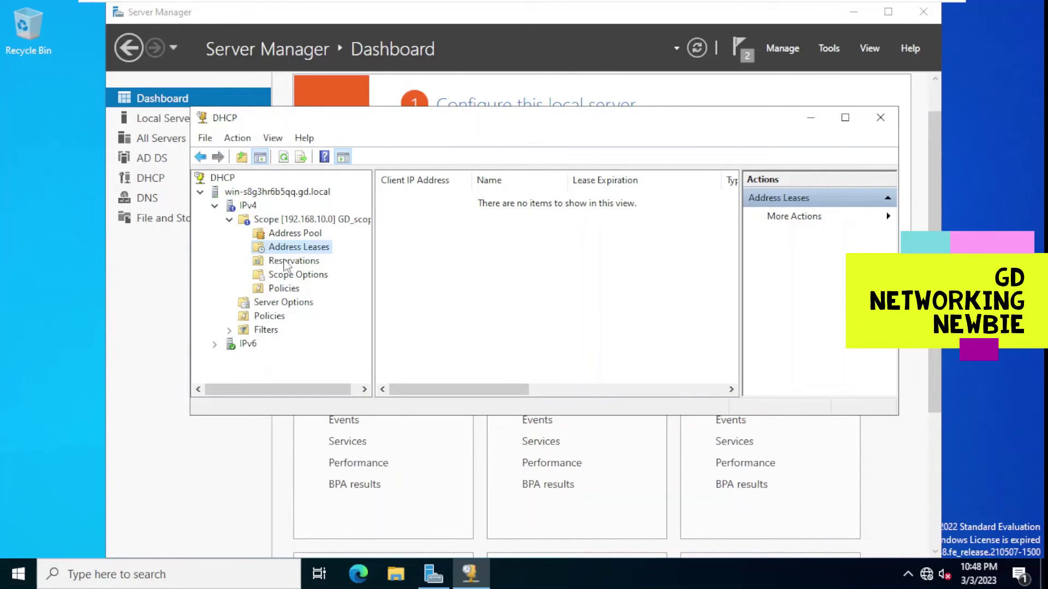
{"action": "left_click", "coordinate": [286, 262]}
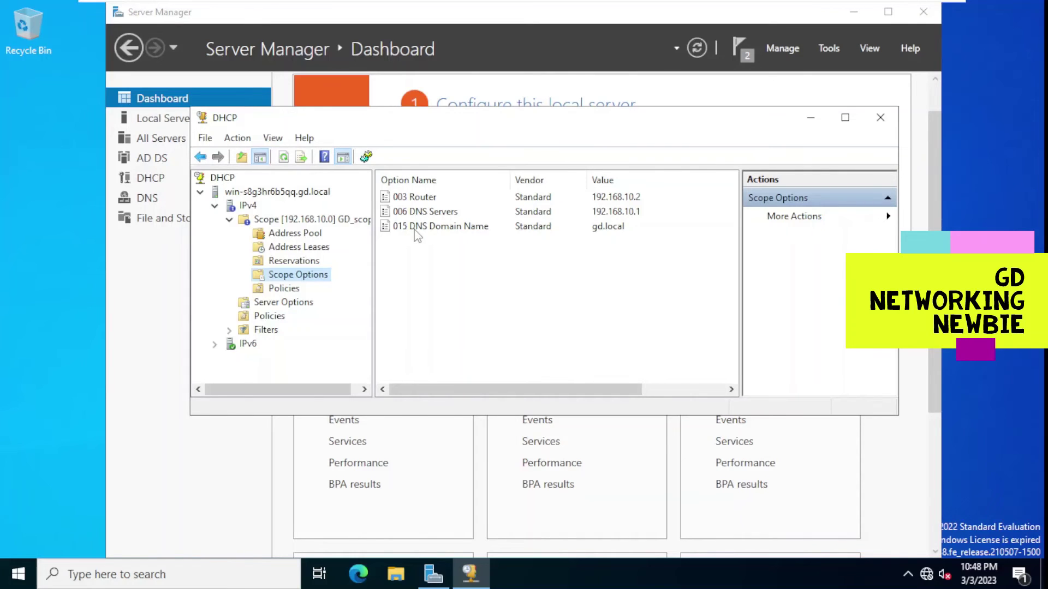
{"action": "right_click", "coordinate": [317, 276]}
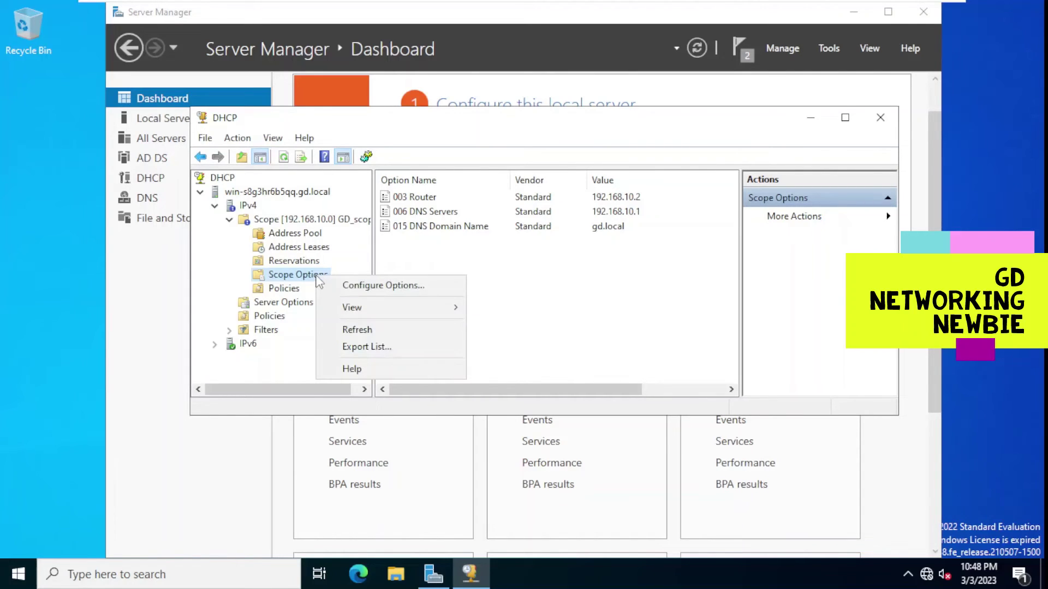
{"action": "left_click", "coordinate": [383, 285]}
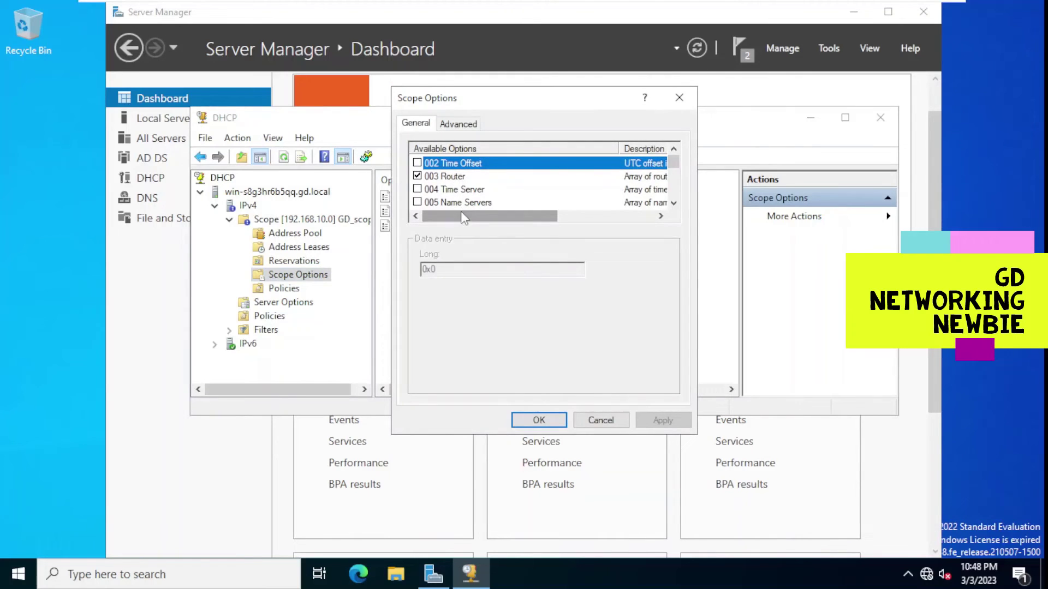
{"action": "left_click", "coordinate": [674, 204]}
{"action": "left_click", "coordinate": [674, 204]}
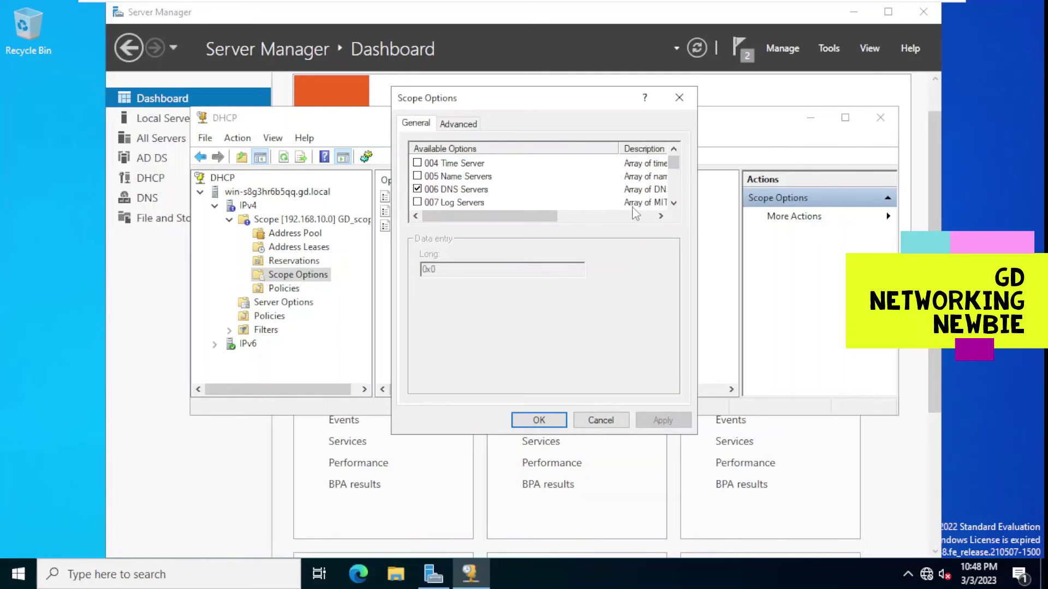
{"action": "left_click", "coordinate": [673, 204]}
{"action": "left_click", "coordinate": [674, 204]}
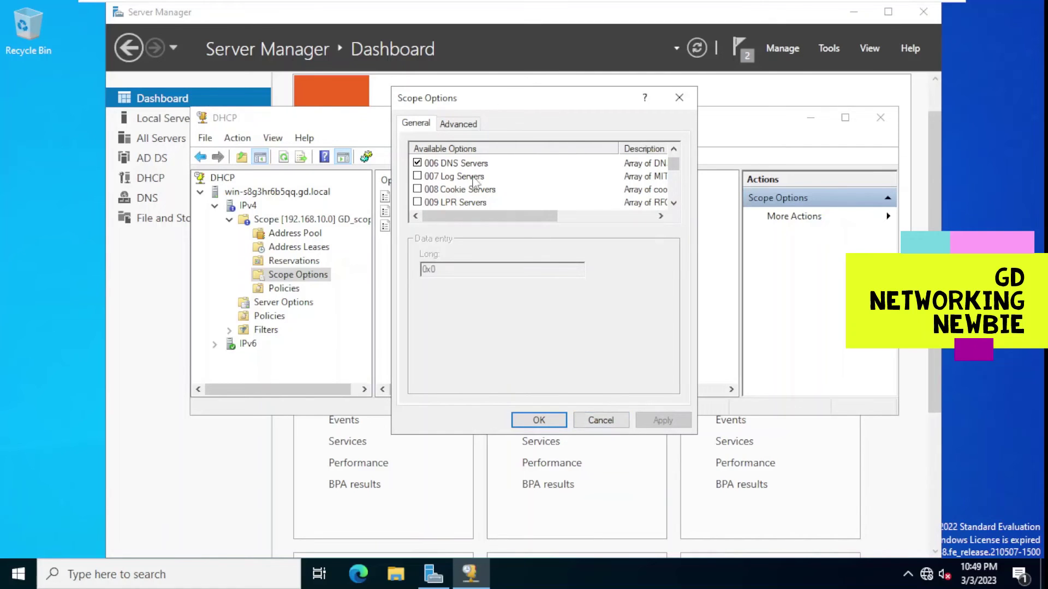
{"action": "left_click", "coordinate": [600, 420]}
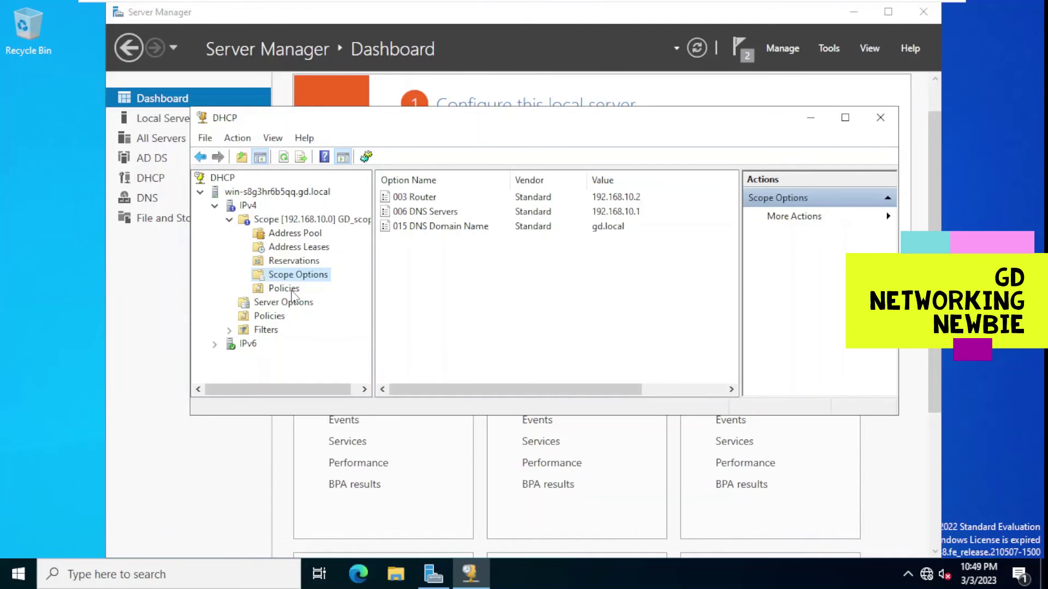
Show the empty Policies list of scope 192.168.10.0, then start a New Policy and cancel it
{"action": "left_click", "coordinate": [292, 294]}
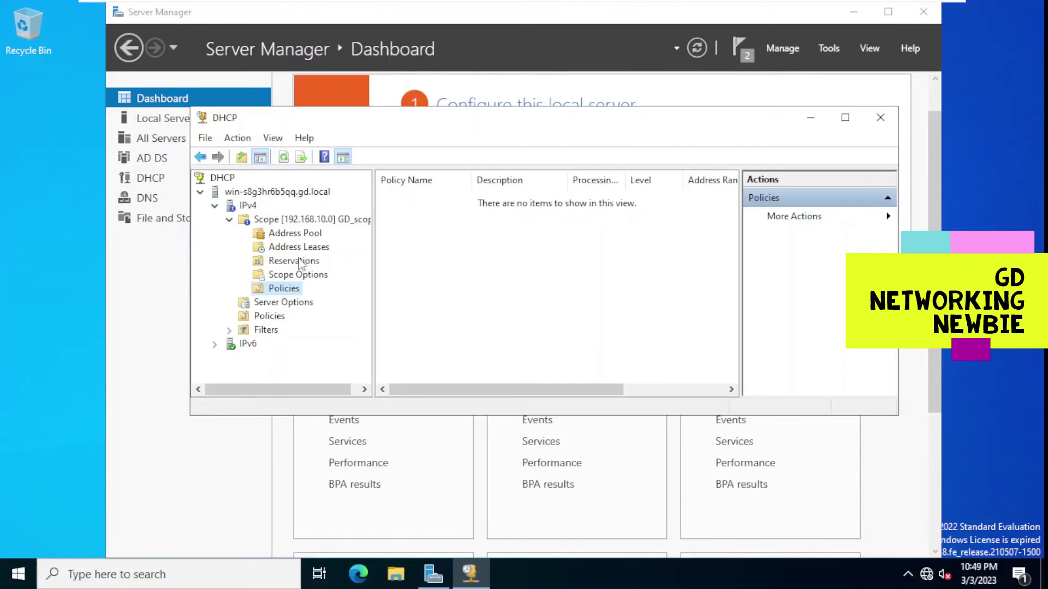
{"action": "right_click", "coordinate": [284, 295]}
{"action": "left_click", "coordinate": [321, 299]}
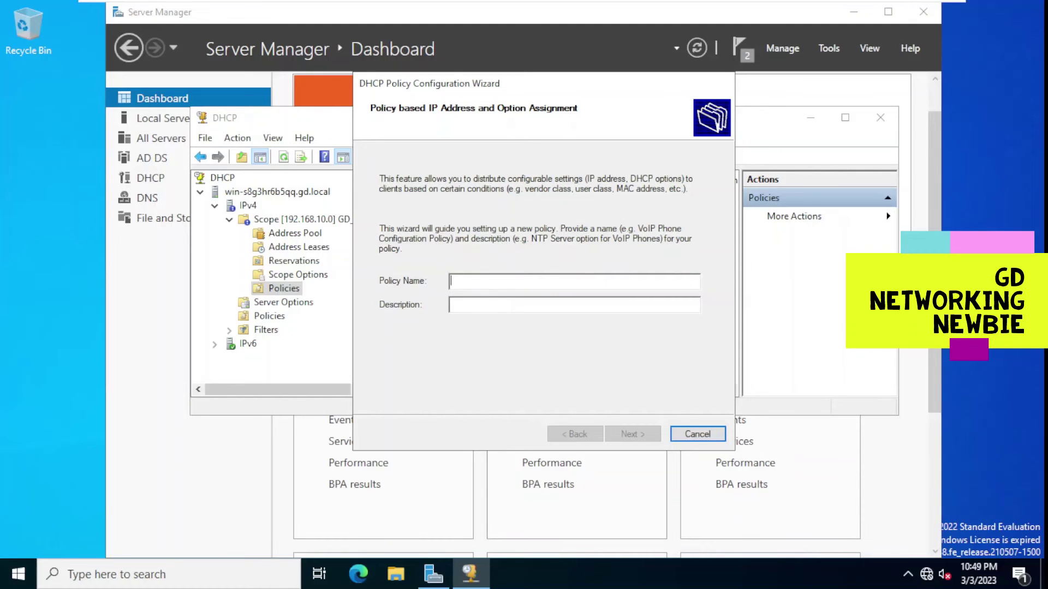
{"action": "left_click", "coordinate": [701, 436]}
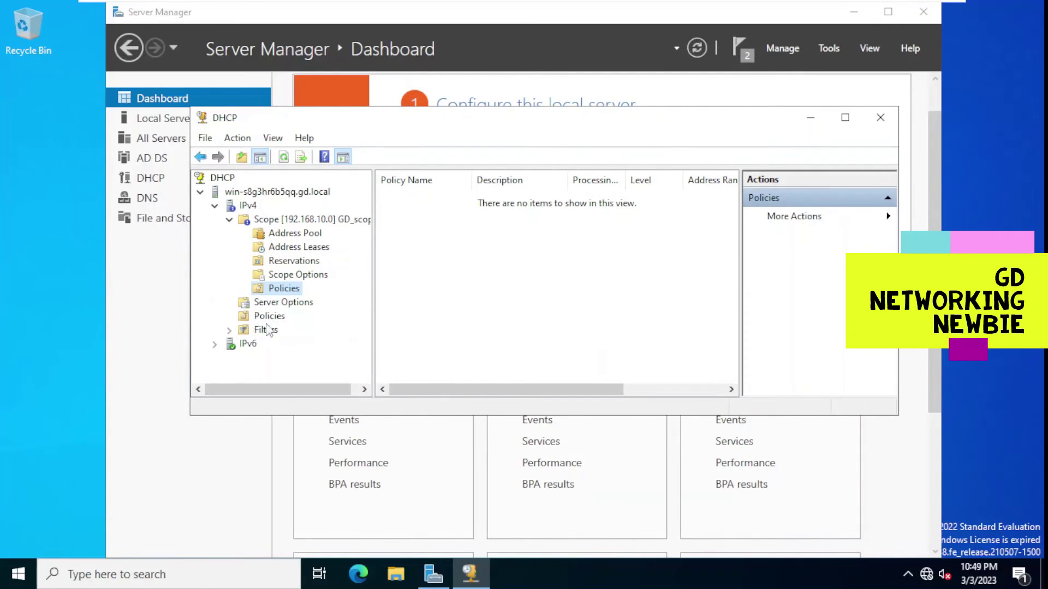
Check that the Allow MAC filter list under Filters is empty, then close the DHCP console
{"action": "left_click", "coordinate": [229, 331]}
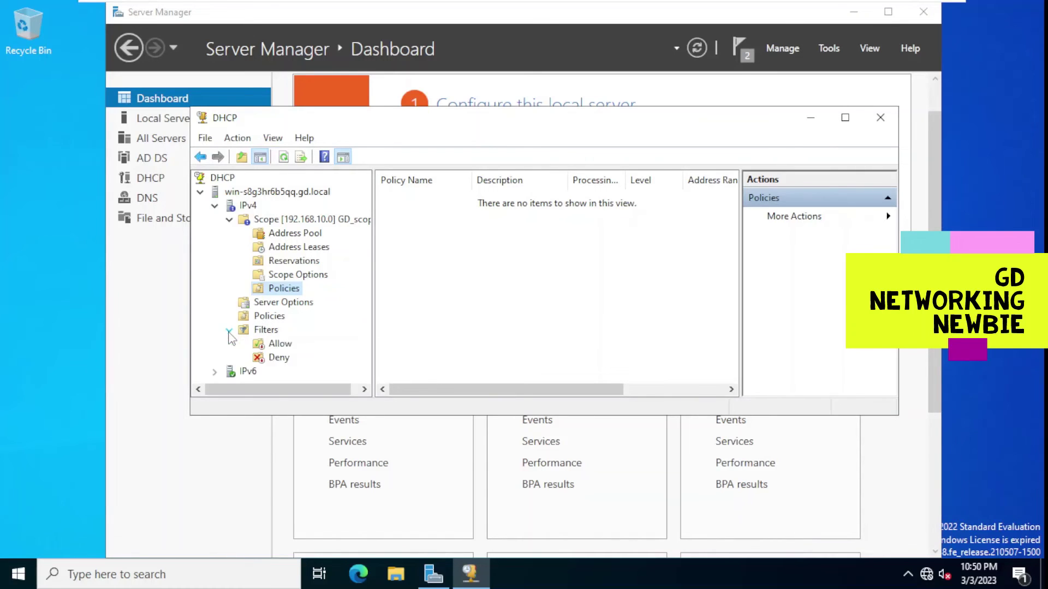
{"action": "left_click", "coordinate": [280, 344]}
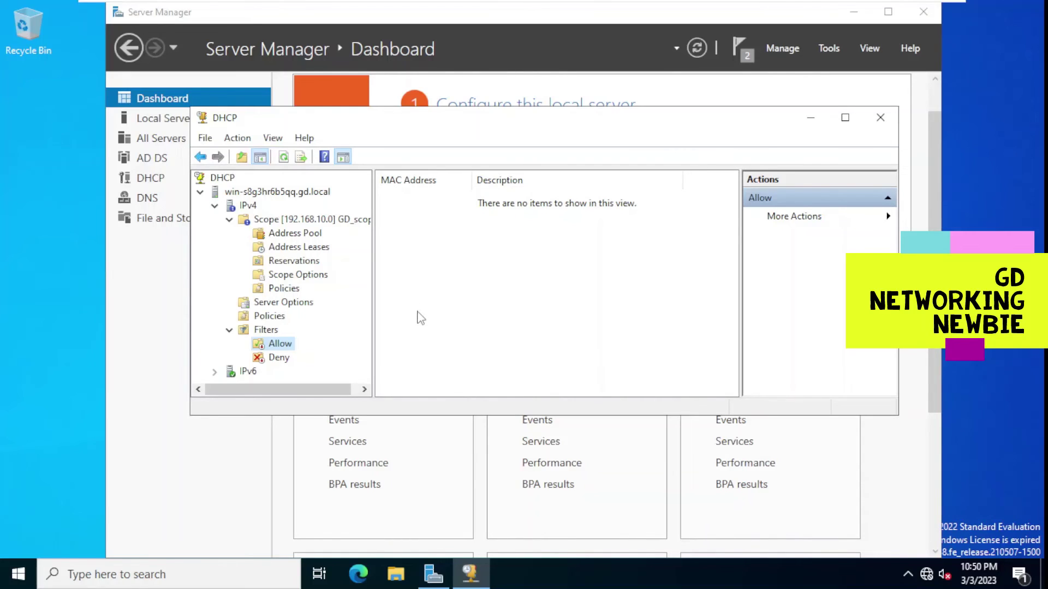
{"action": "scroll", "coordinate": [349, 288], "scroll_direction": "right", "scroll_amount": 1}
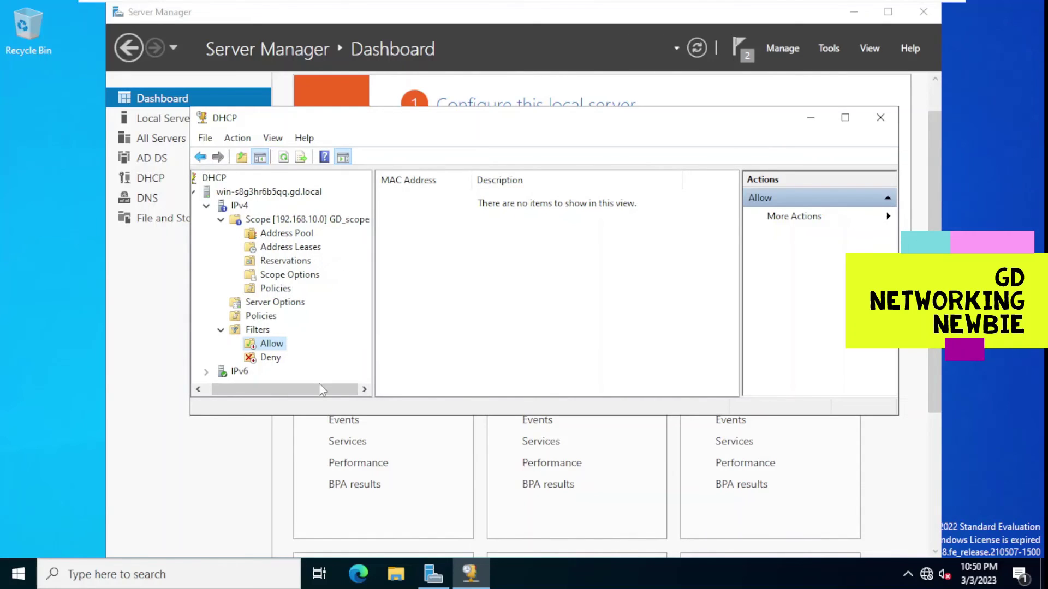
{"action": "scroll", "coordinate": [319, 387], "scroll_direction": "left", "scroll_amount": 1}
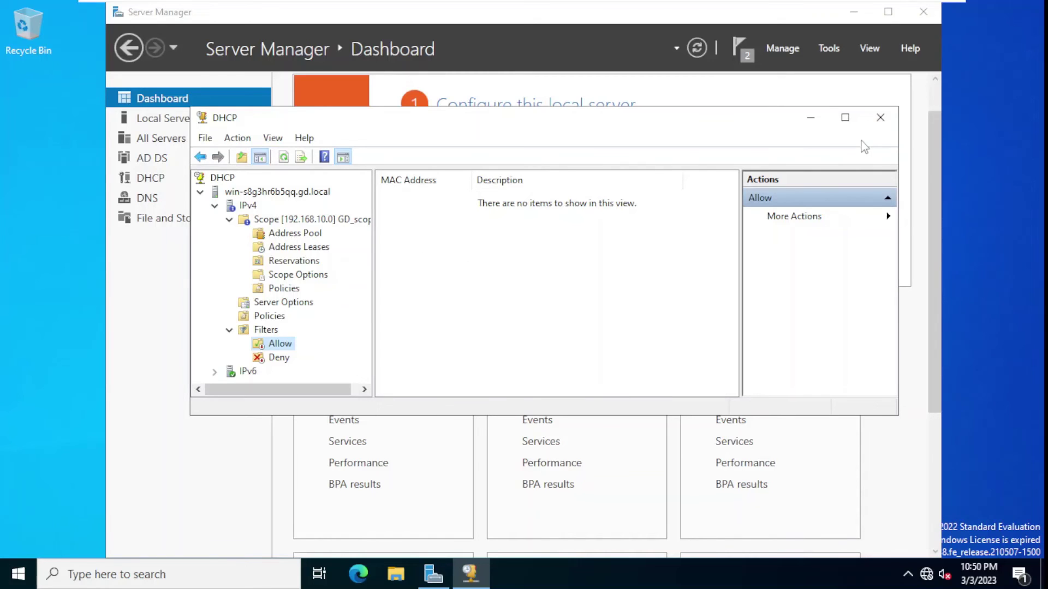
{"action": "left_click", "coordinate": [874, 128]}
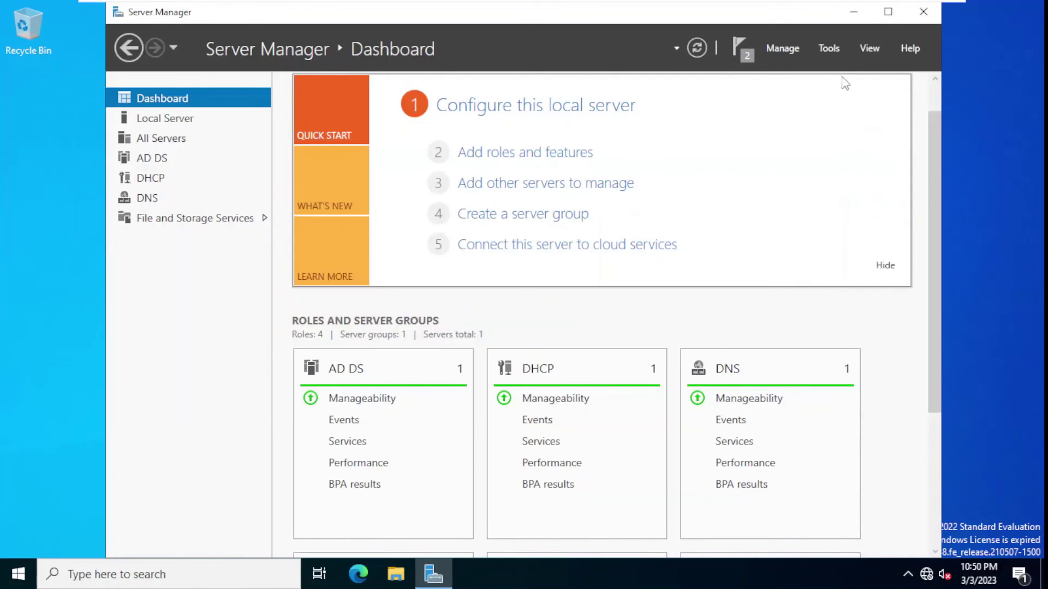
Close Server Manager, switch to the Windows 10 VM, and sign in with the account password
{"action": "left_click", "coordinate": [923, 12]}
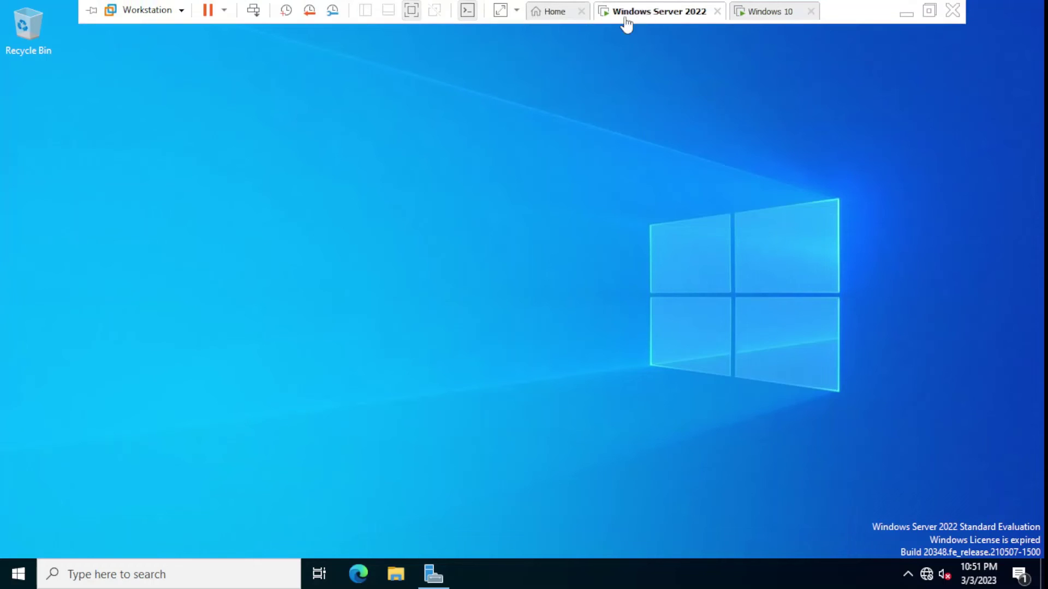
{"action": "left_click", "coordinate": [759, 16]}
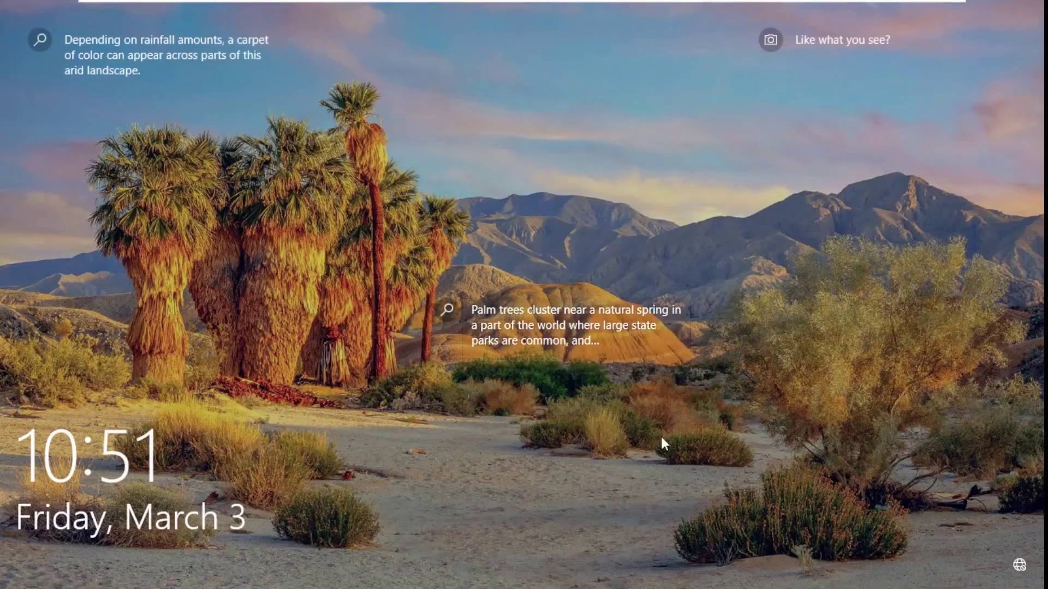
{"action": "left_click", "coordinate": [564, 441]}
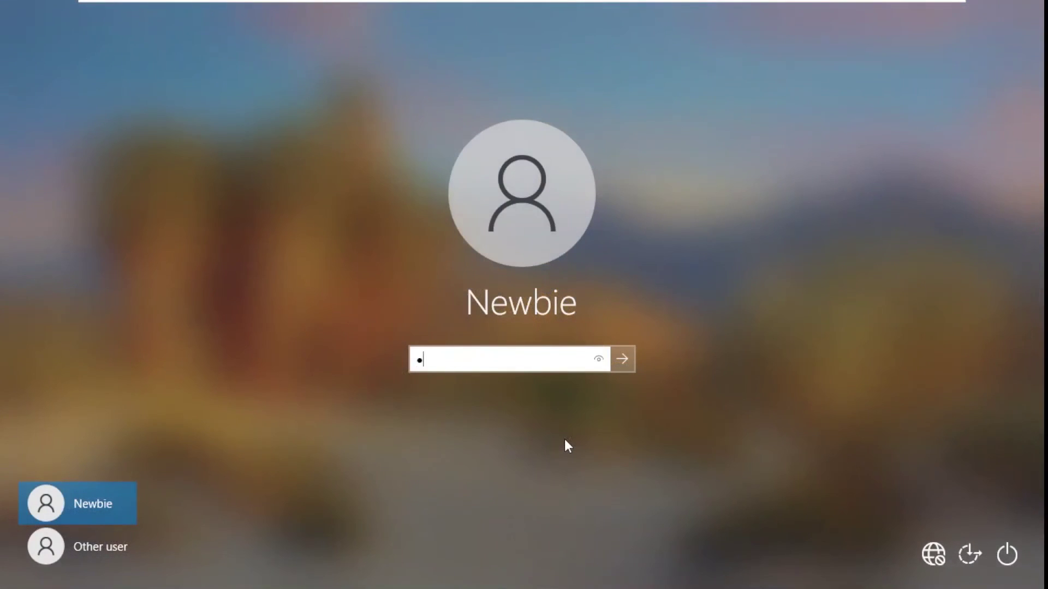
{"action": "key", "text": "Return"}
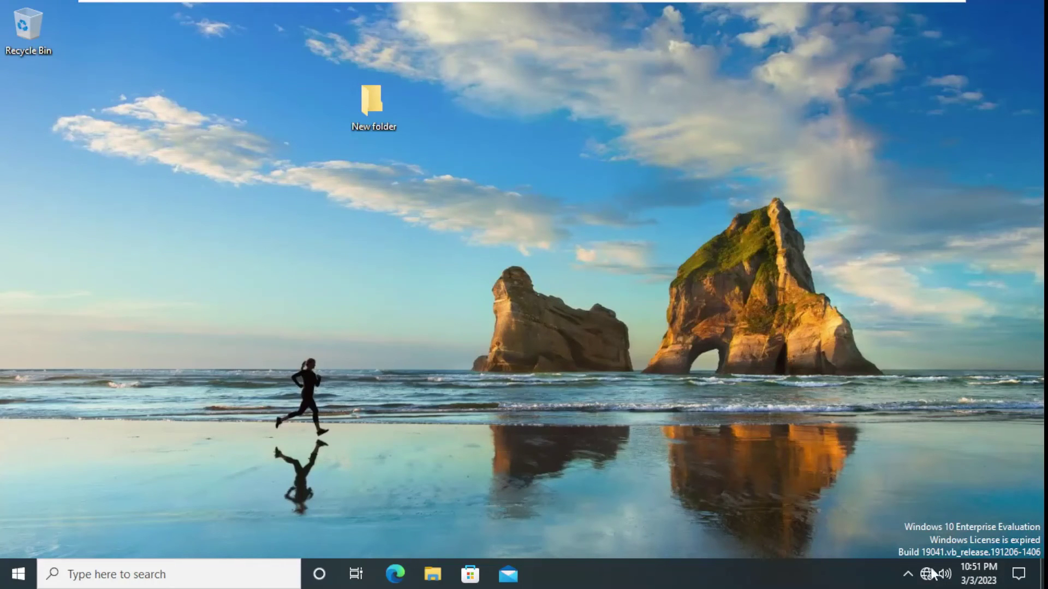
Open Ethernet0 Properties through Network & Internet settings > Ethernet > Change adapter options
{"action": "right_click", "coordinate": [689, 314]}
{"action": "left_click", "coordinate": [849, 251]}
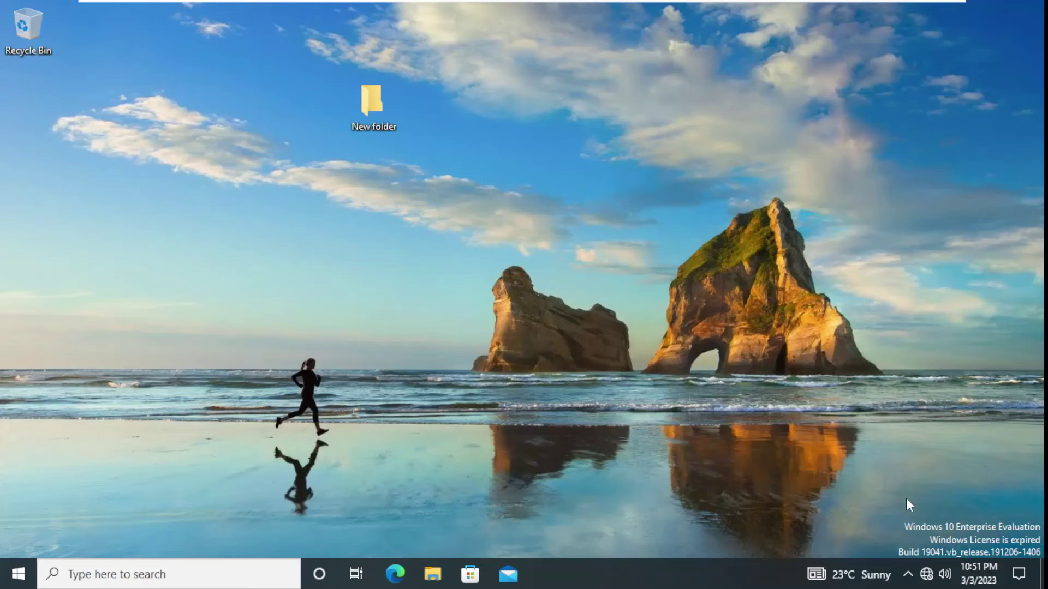
{"action": "right_click", "coordinate": [926, 573]}
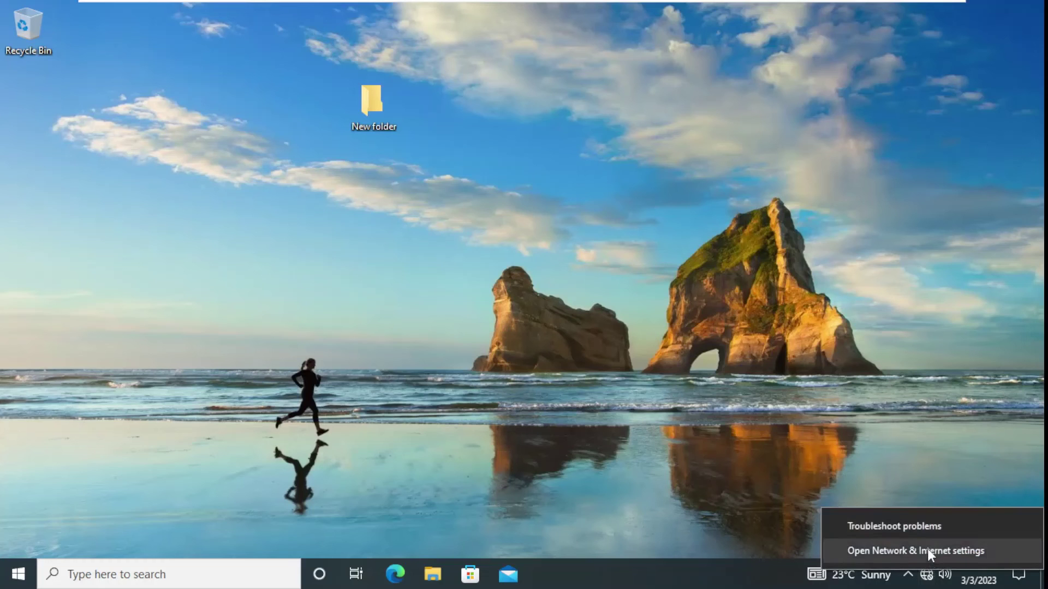
{"action": "left_click", "coordinate": [927, 551]}
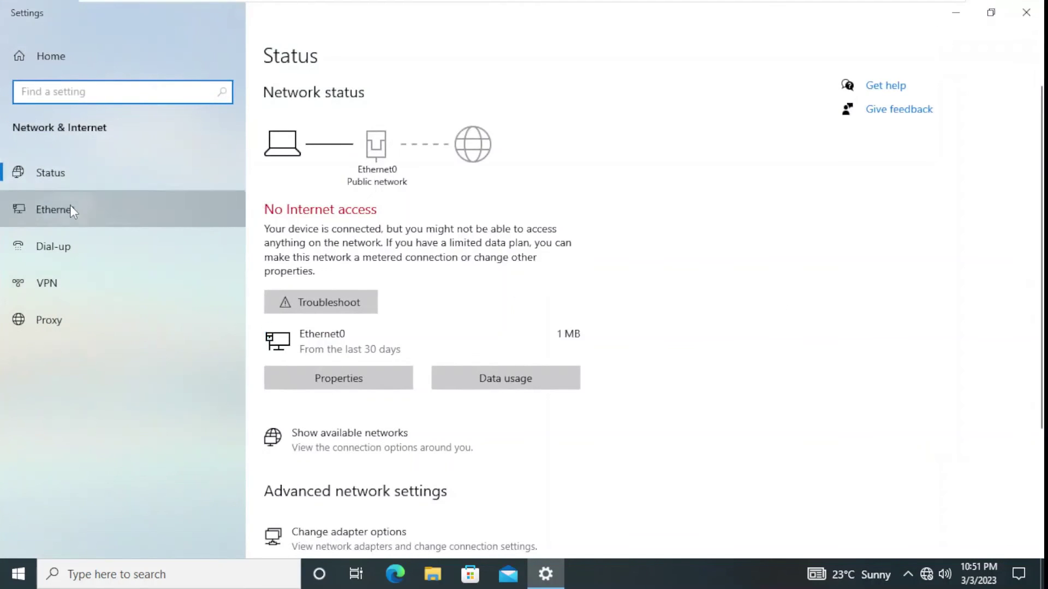
{"action": "left_click", "coordinate": [70, 206]}
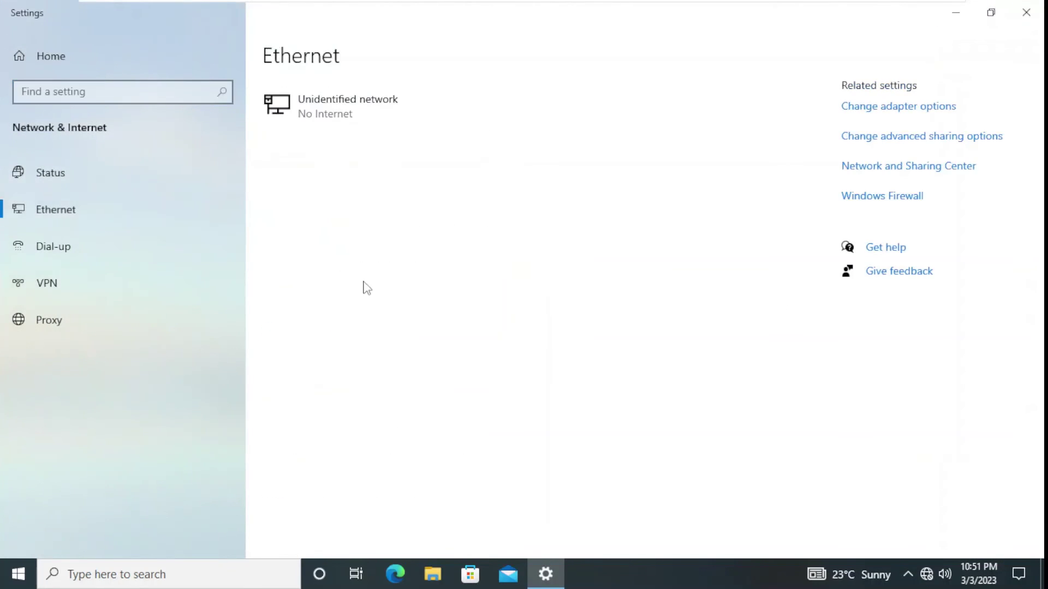
{"action": "left_click", "coordinate": [916, 112]}
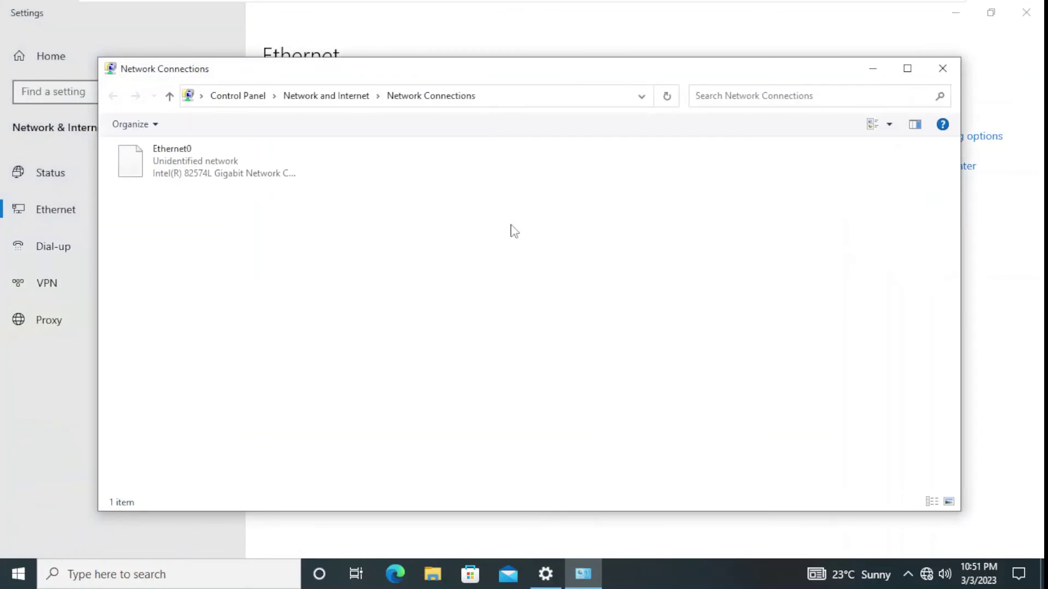
{"action": "left_click", "coordinate": [239, 172]}
{"action": "right_click", "coordinate": [238, 173]}
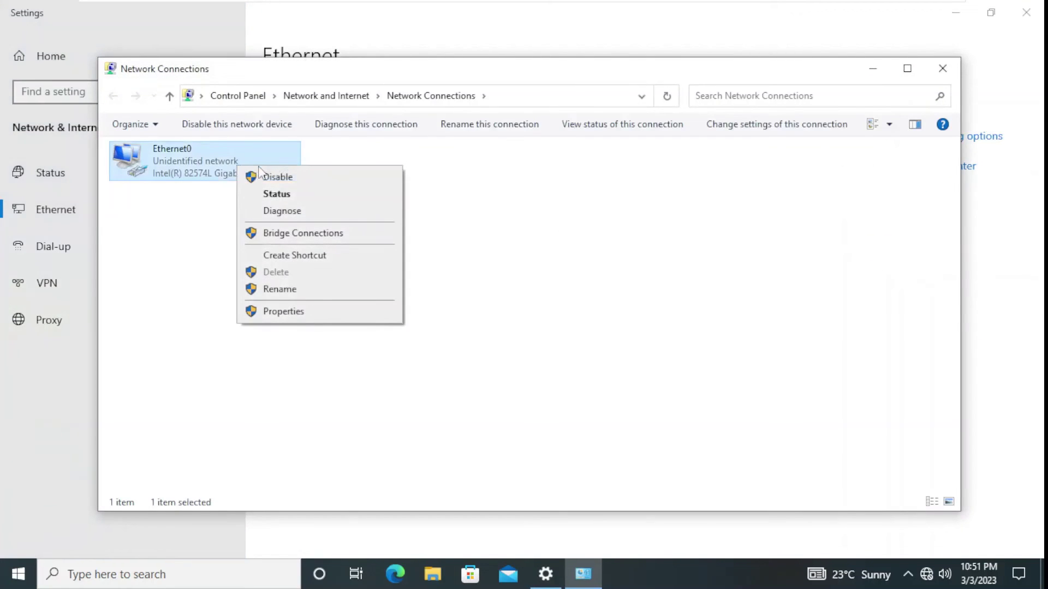
{"action": "left_click", "coordinate": [283, 311]}
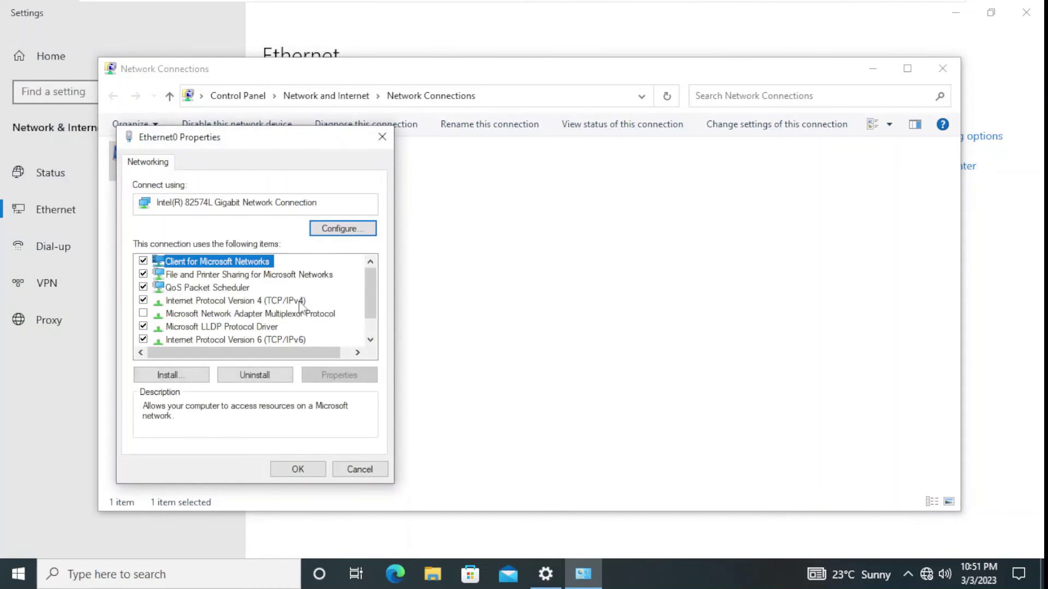
Switch Ethernet0's TCP/IPv4 to automatic IP and DNS server addresses, confirm, and close its properties
{"action": "left_click", "coordinate": [301, 301]}
{"action": "left_click", "coordinate": [330, 375]}
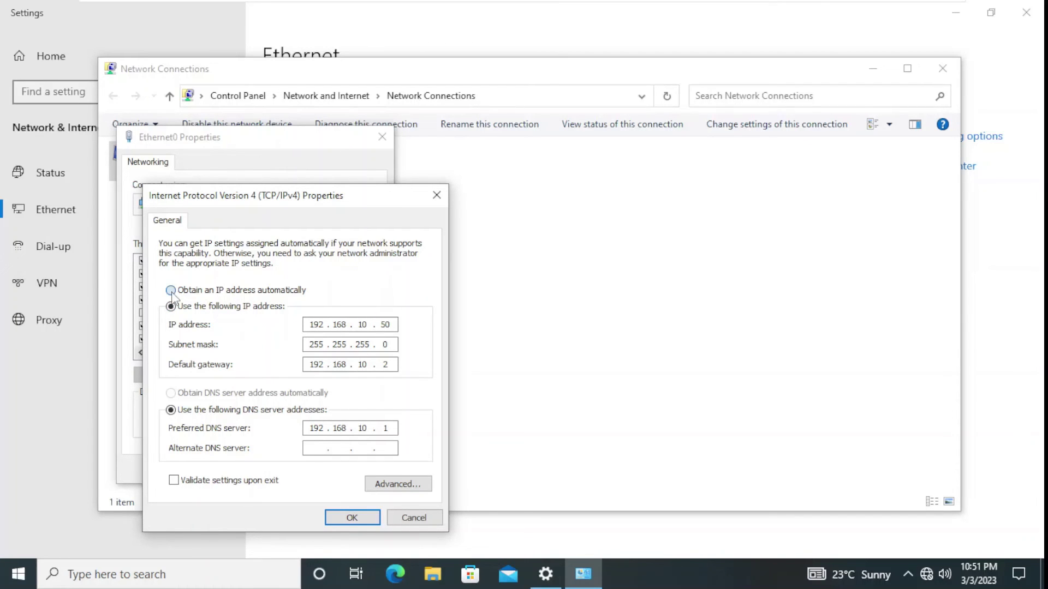
{"action": "left_click", "coordinate": [172, 292]}
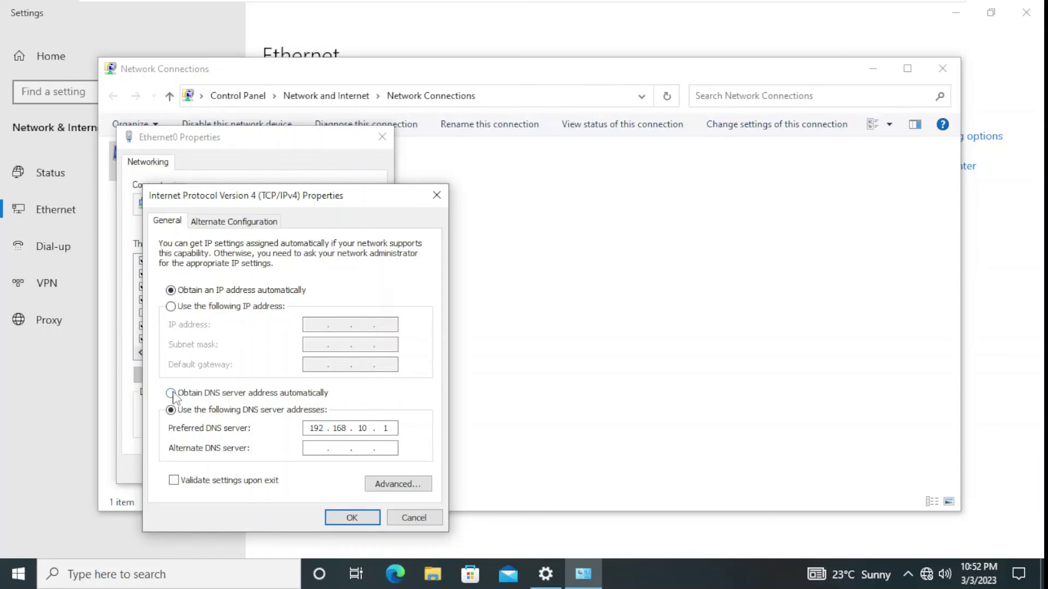
{"action": "left_click", "coordinate": [171, 394]}
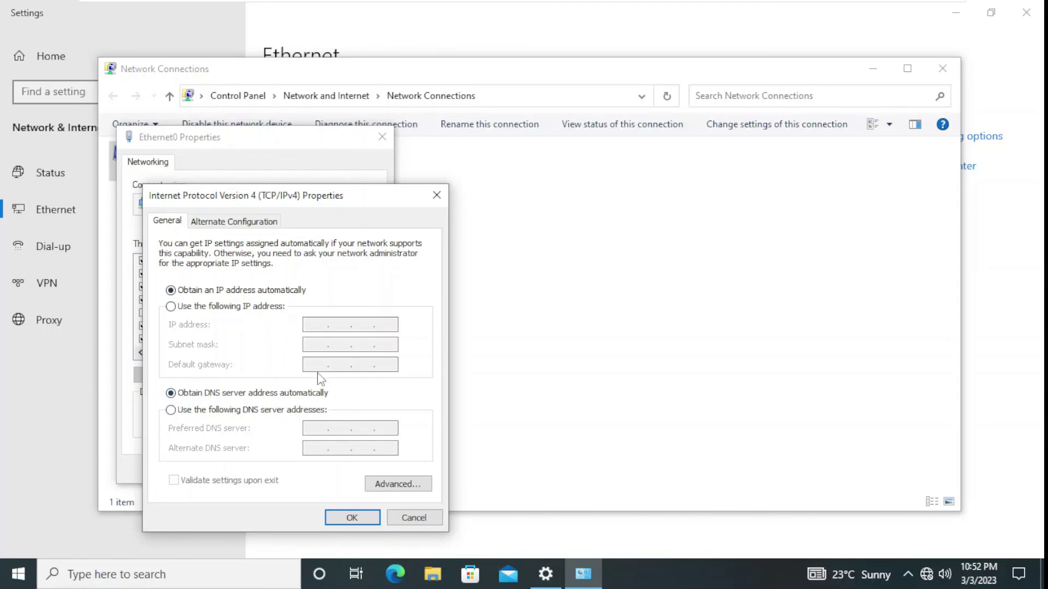
{"action": "left_click", "coordinate": [359, 519]}
{"action": "left_click", "coordinate": [314, 470]}
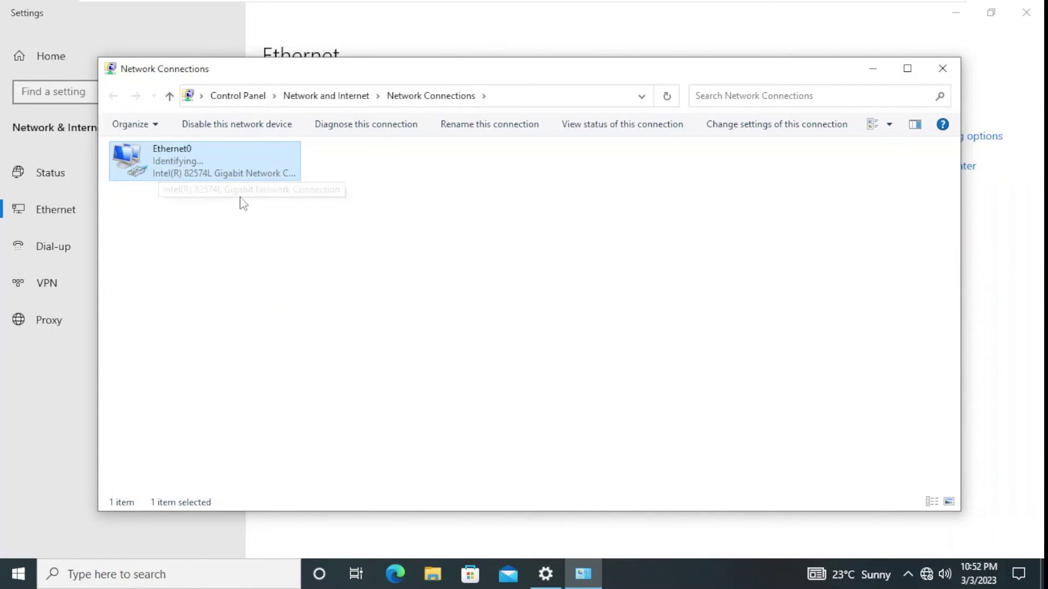
Run ipconfig in Command Prompt to confirm address 192.168.10.6 with gateway 192.168.10.2
{"action": "left_click", "coordinate": [873, 70]}
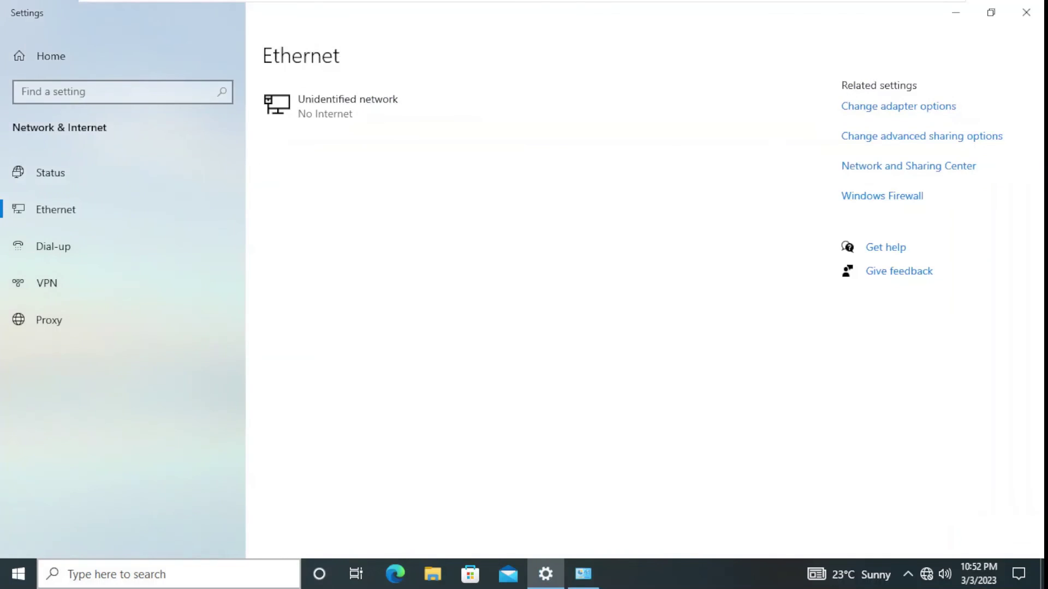
{"action": "left_click", "coordinate": [207, 575]}
{"action": "type", "text": "cmd"}
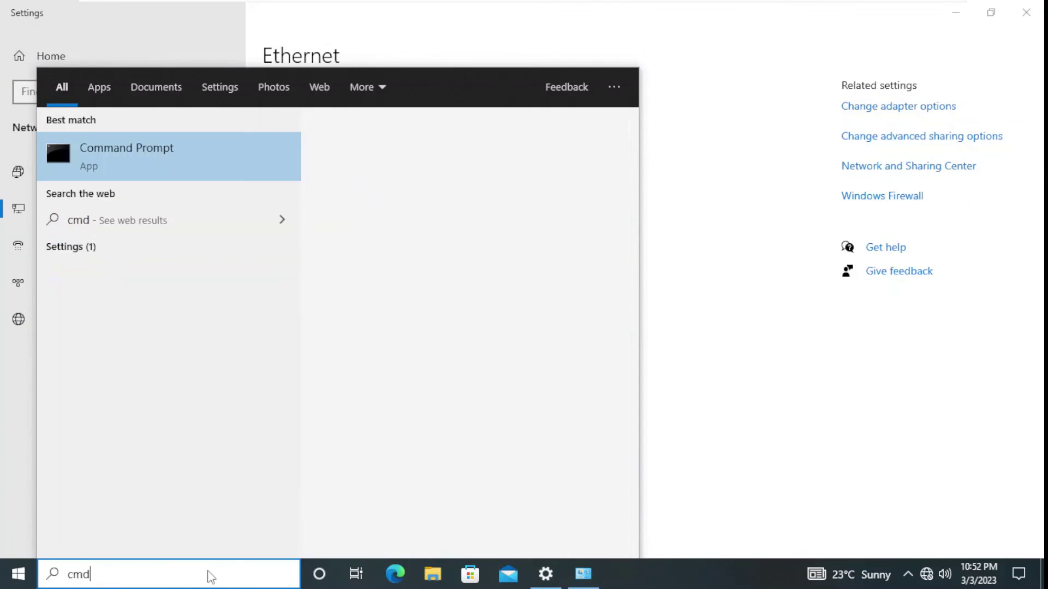
{"action": "key", "text": "Return"}
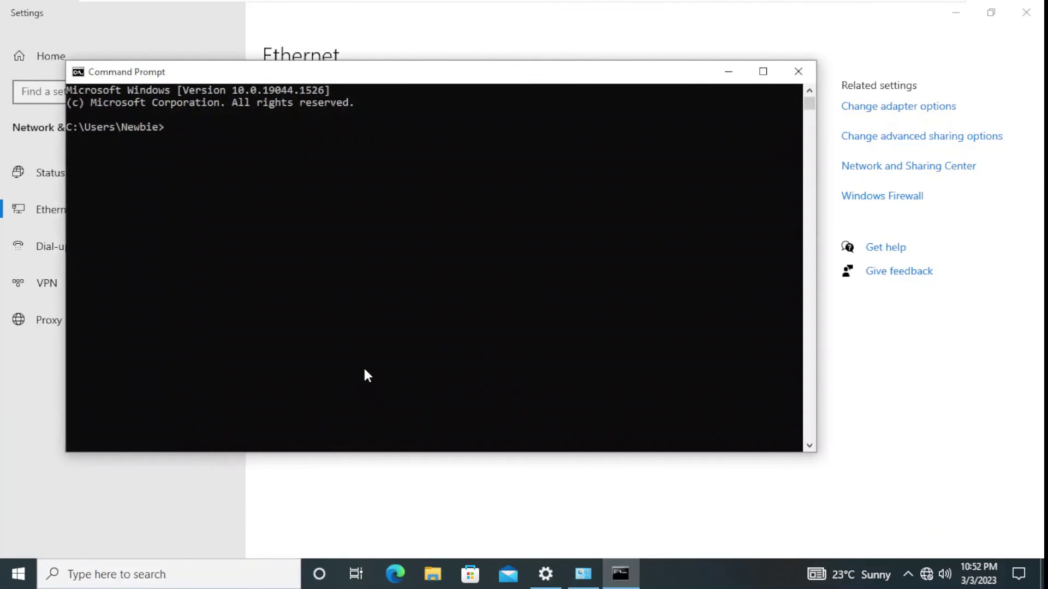
{"action": "type", "text": "ipconfig"}
{"action": "key", "text": "Return"}
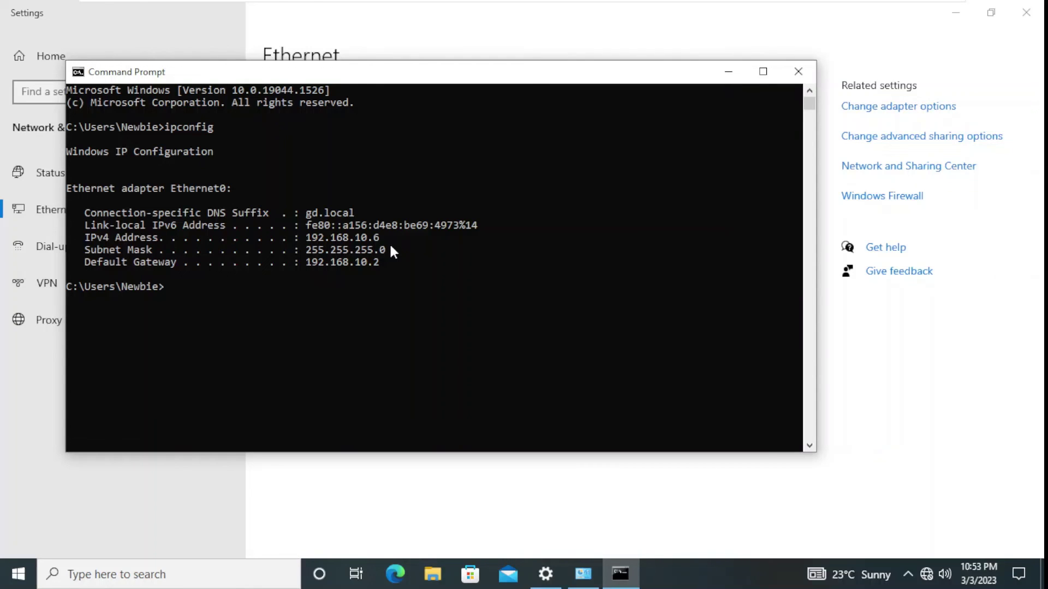
Minimize Command Prompt and Settings to reveal the desktop
{"action": "left_click", "coordinate": [732, 83]}
{"action": "left_click", "coordinate": [730, 77]}
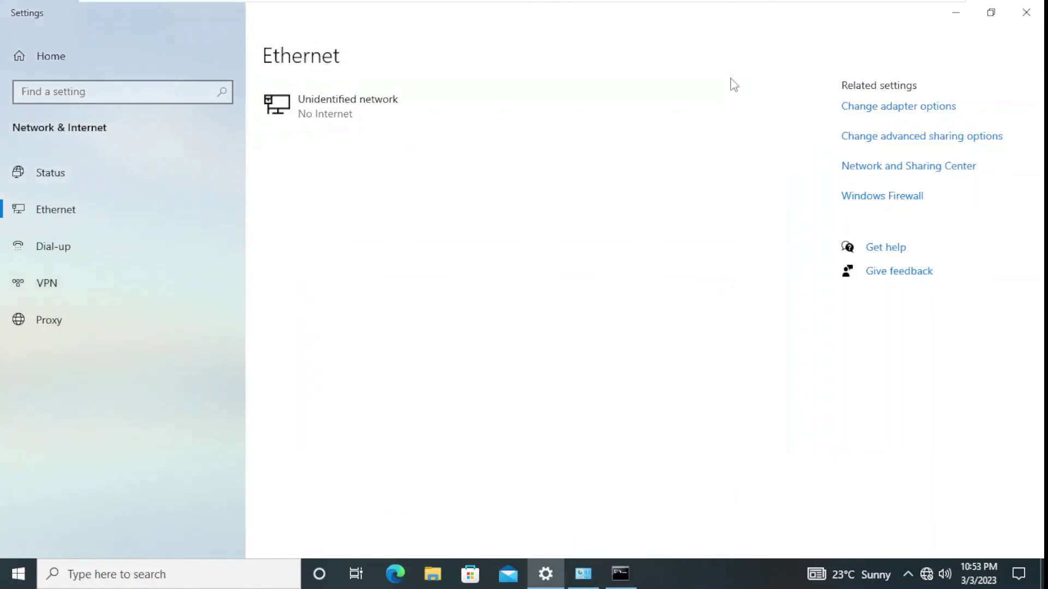
{"action": "left_click", "coordinate": [956, 16]}
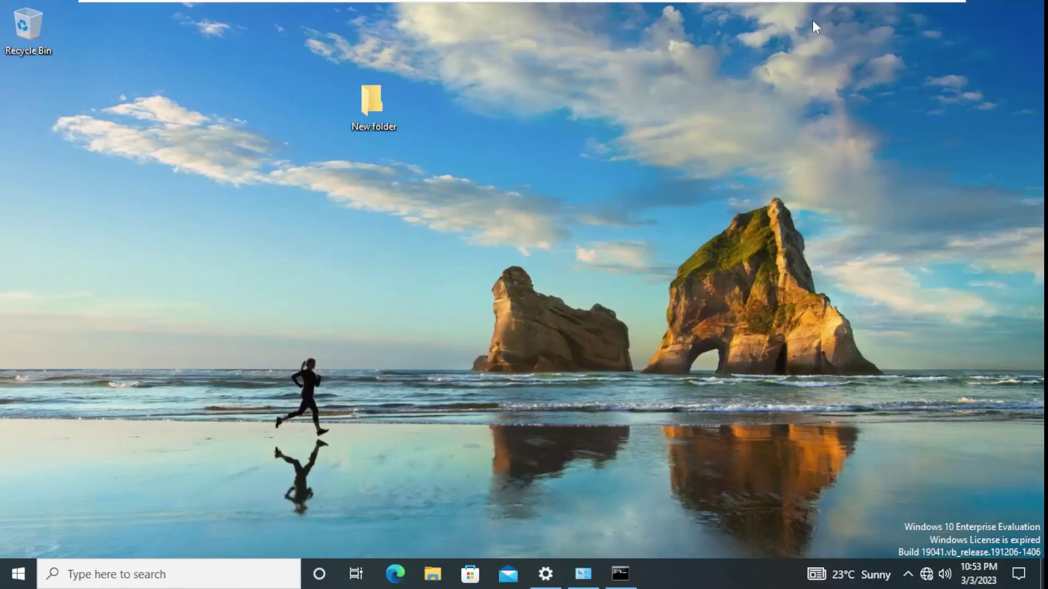
Return to the Windows Server 2022 VM and open DHCP from Server Manager's Tools
{"action": "mouse_move", "coordinate": [806, 4]}
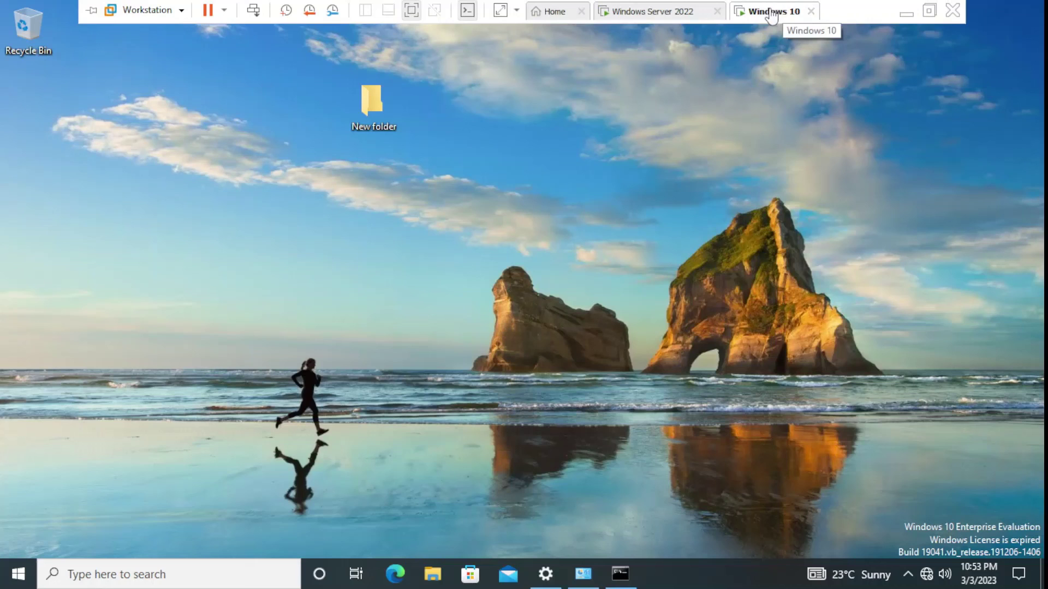
{"action": "left_click", "coordinate": [655, 21]}
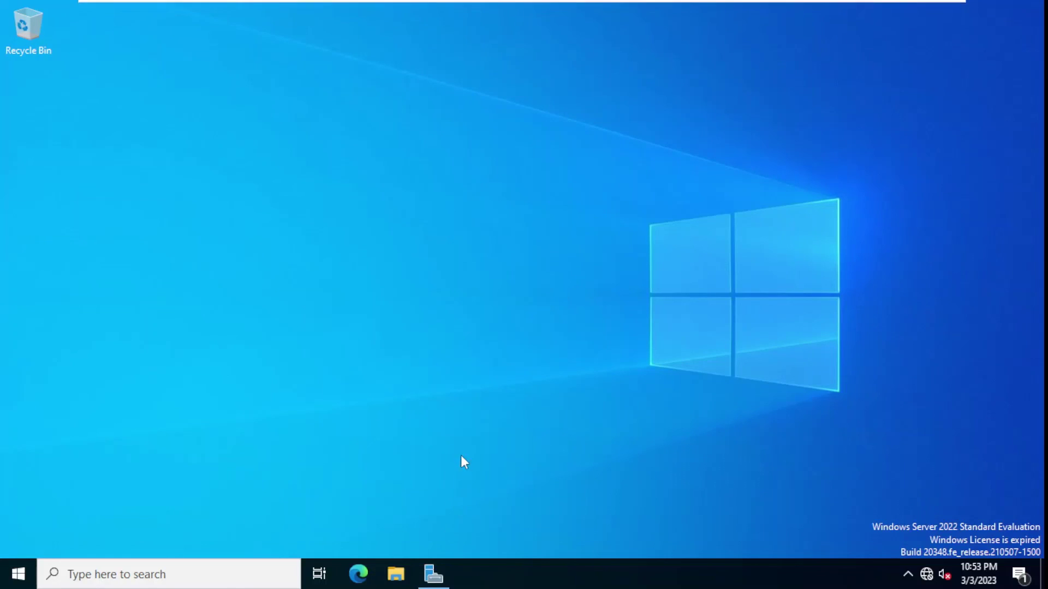
{"action": "left_click", "coordinate": [428, 580]}
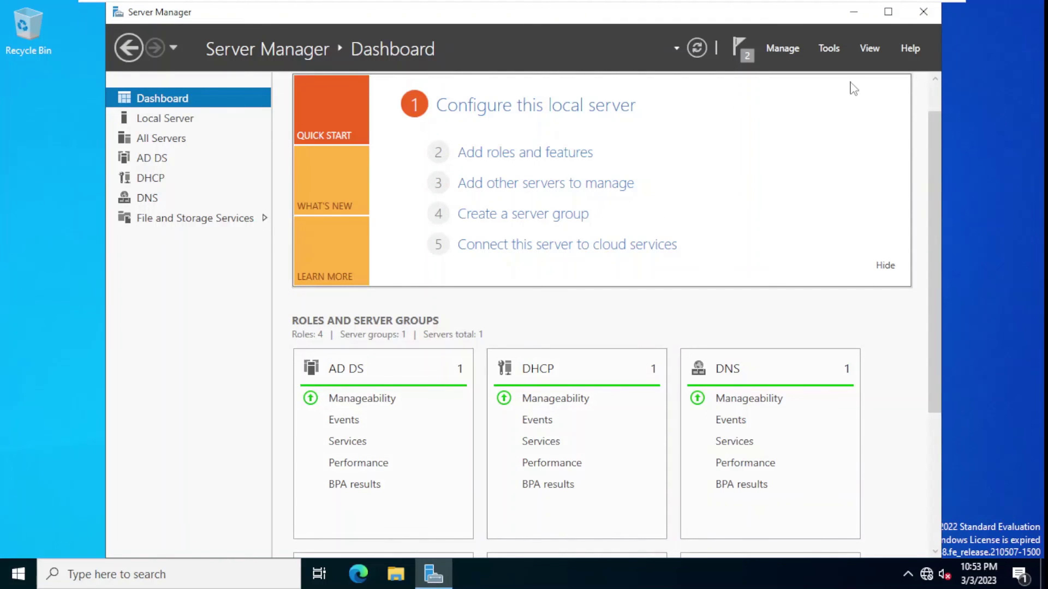
{"action": "left_click", "coordinate": [828, 48]}
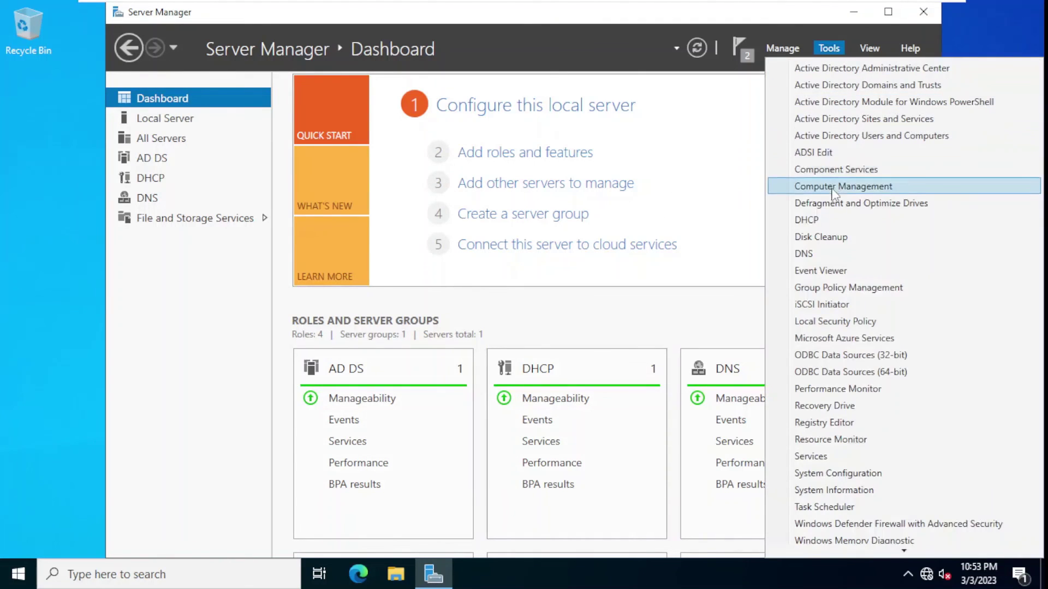
{"action": "left_click", "coordinate": [806, 220]}
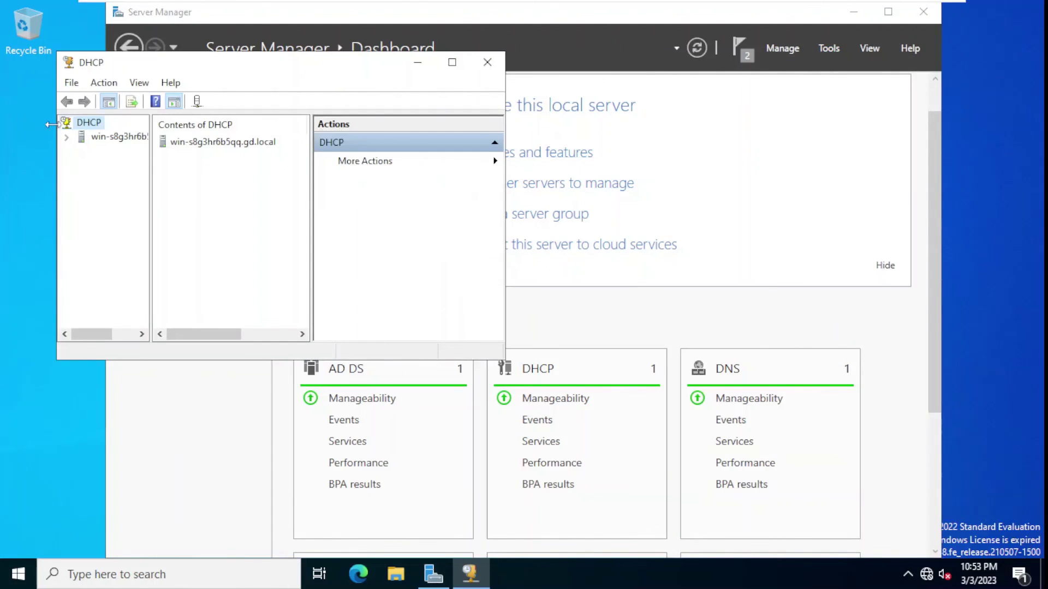
Show Address Leases of scope 192.168.10.0, listing 192.168.10.6 leased to GDComputer
{"action": "left_click", "coordinate": [66, 137]}
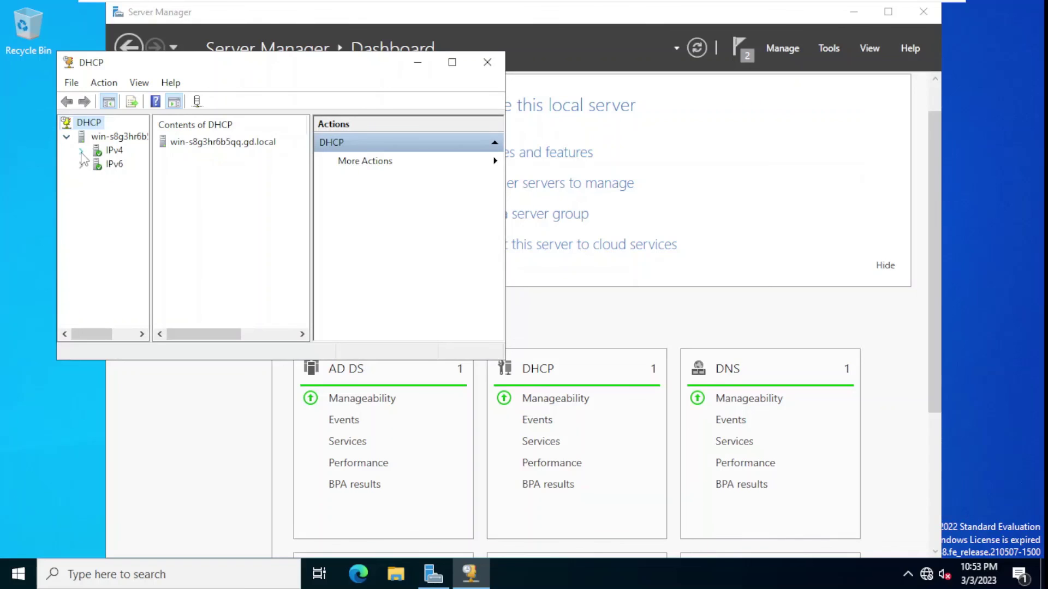
{"action": "left_click", "coordinate": [81, 151]}
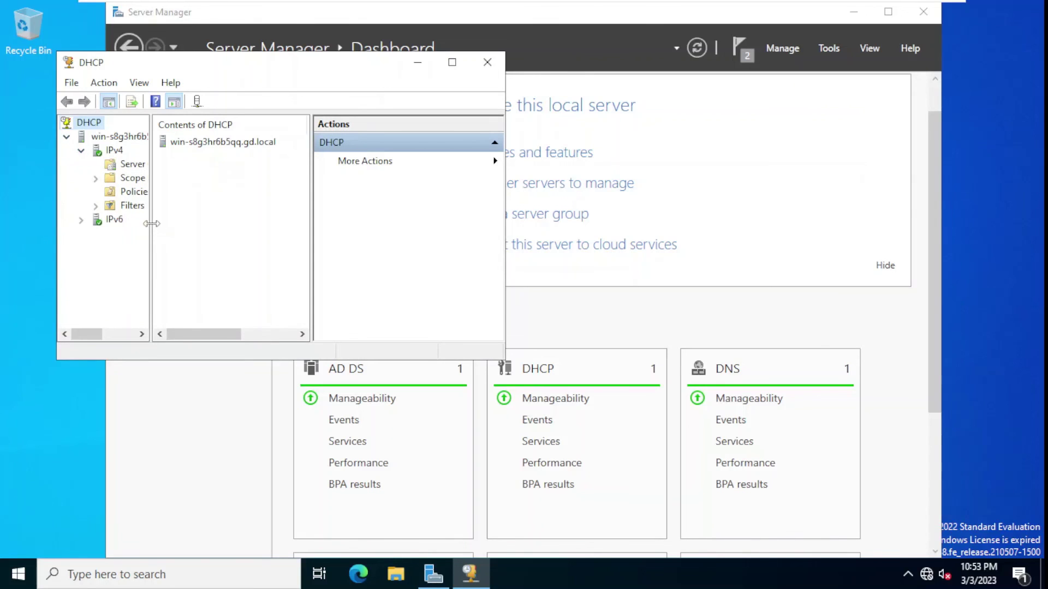
{"action": "left_click_drag", "start_coordinate": [152, 226], "coordinate": [212, 234]}
{"action": "left_click_drag", "start_coordinate": [345, 257], "coordinate": [428, 257]}
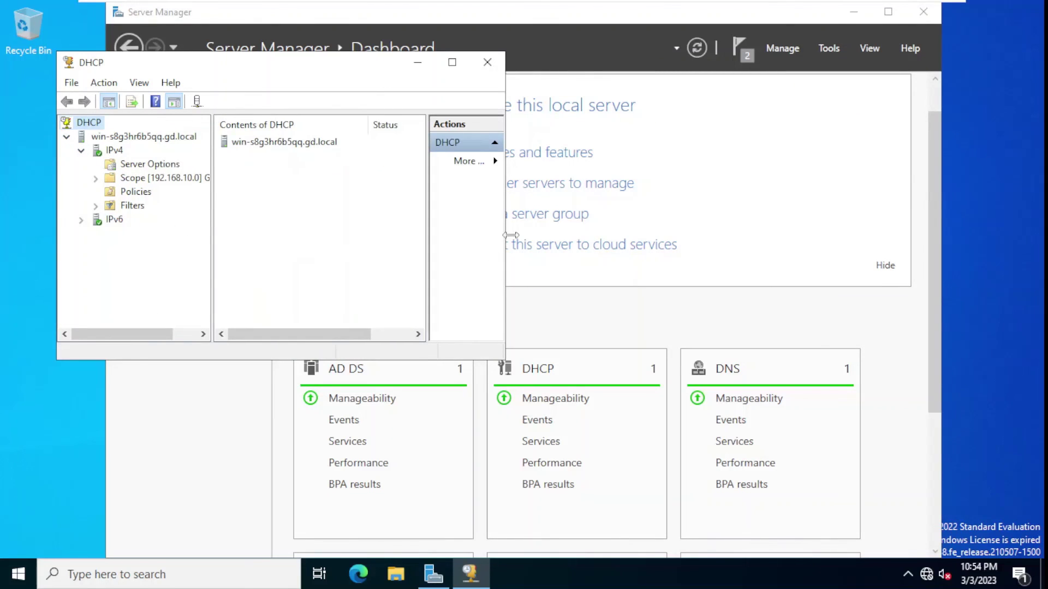
{"action": "left_click_drag", "start_coordinate": [505, 245], "coordinate": [629, 245]}
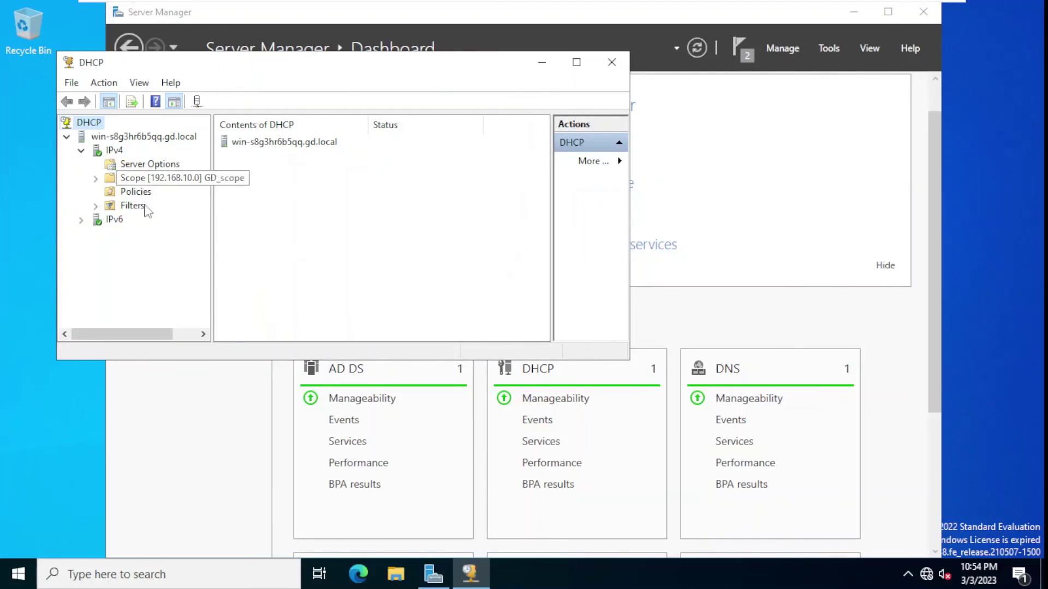
{"action": "double_click", "coordinate": [111, 179]}
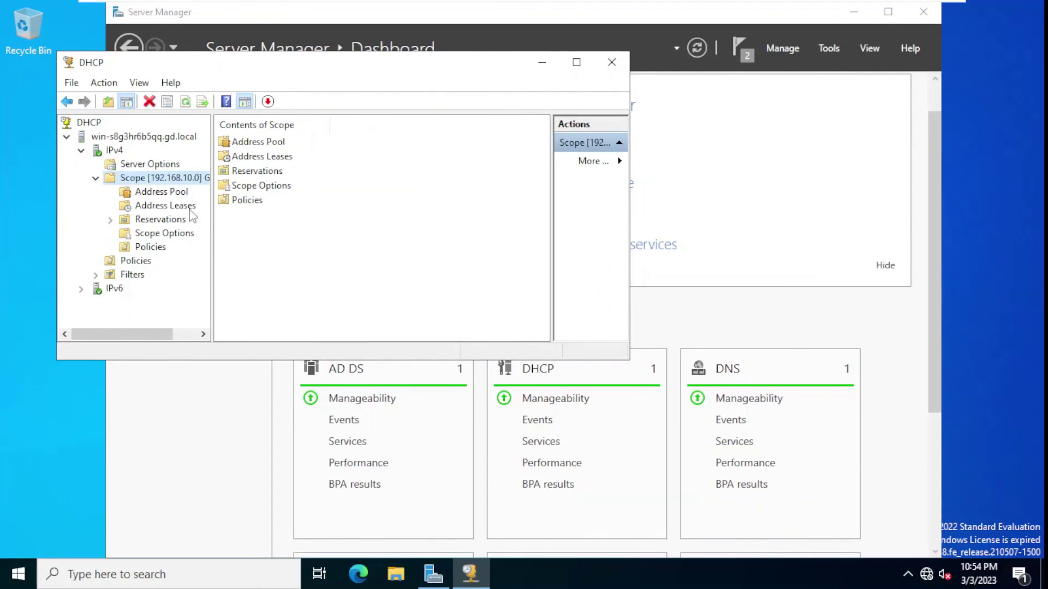
{"action": "left_click", "coordinate": [161, 206]}
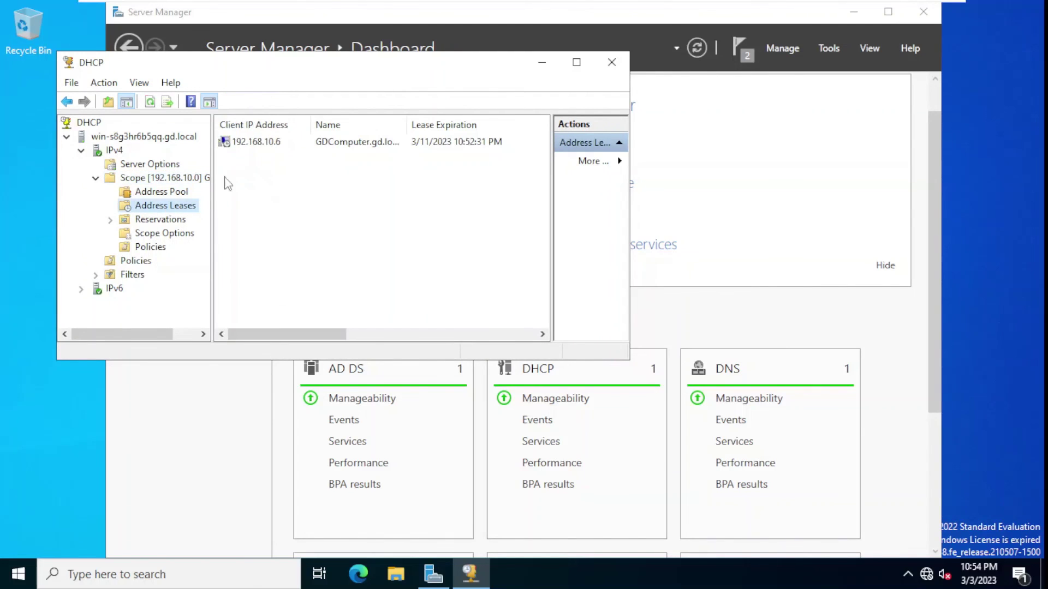